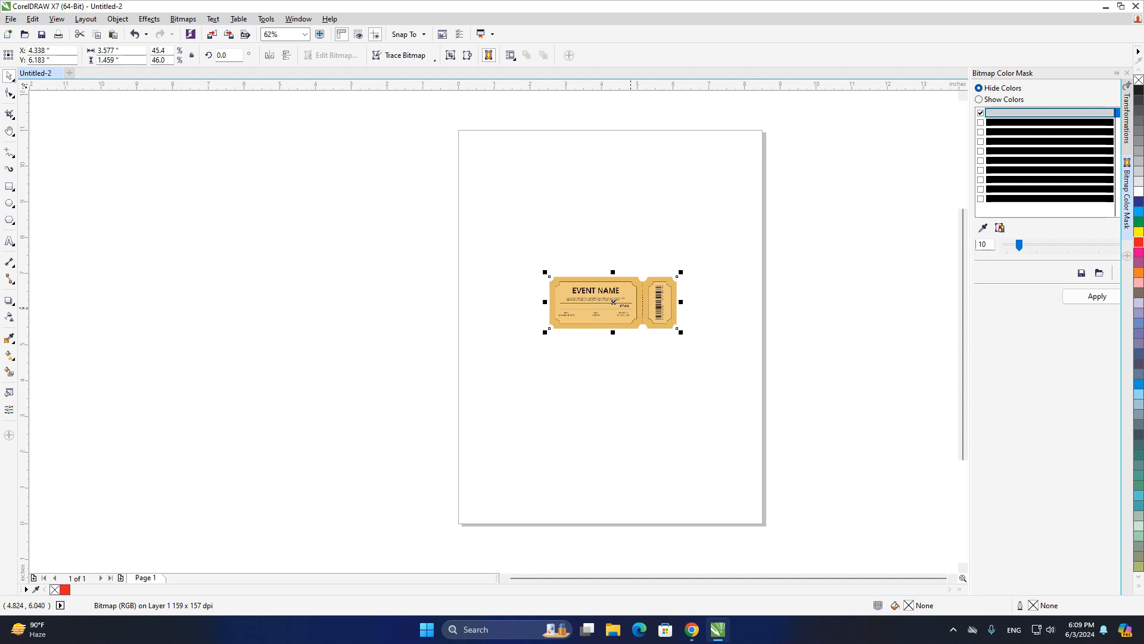
# Step: Draw a rectangle beside the ticket and set its size to 12 by 18 inches
pyautogui.click(1117, 73)
pyautogui.moveTo(663, 304); pyautogui.dragTo(596, 301)
pyautogui.press('F6')
pyautogui.moveTo(356, 237); pyautogui.dragTo(533, 426)
pyautogui.moveTo(126, 51); pyautogui.dragTo(31, 73)
pyautogui.write('12')
pyautogui.press('Tab')
pyautogui.write('18')
pyautogui.press('Return')
pyautogui.scroll(-1, 450, 192)
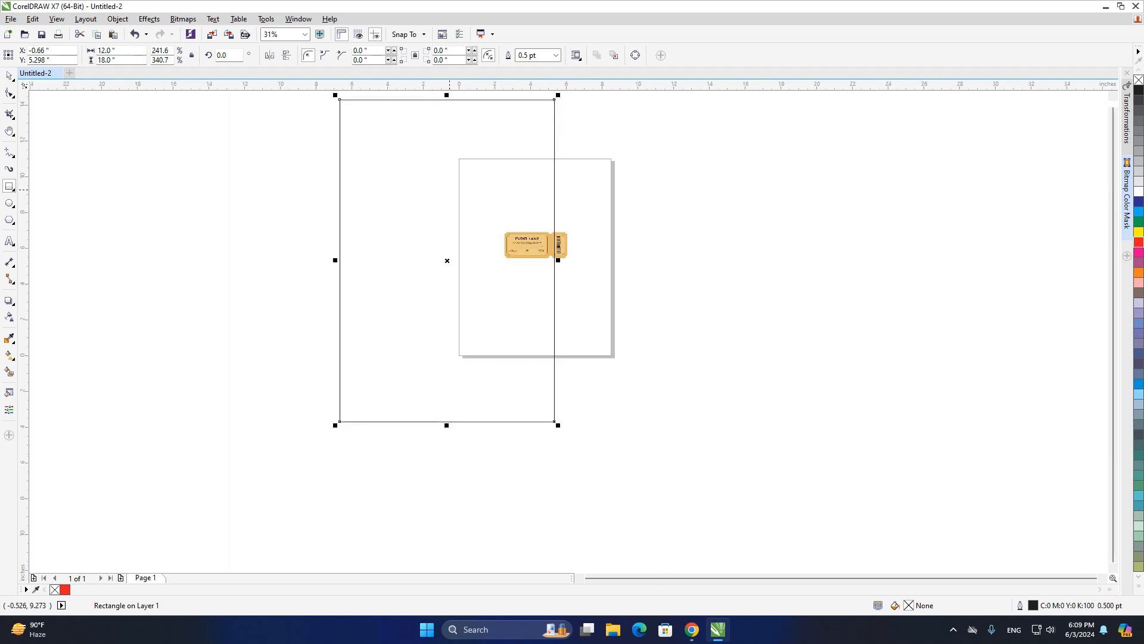
# Step: Place the ticket in front inside the rectangle's upper-left corner and copy it across to make a row of three
pyautogui.moveTo(434, 196); pyautogui.dragTo(514, 284)
pyautogui.press('space')
pyautogui.moveTo(699, 293); pyautogui.dragTo(526, 212)
pyautogui.hotkey('shift', 'pageup')
pyautogui.rightClick(526, 211)
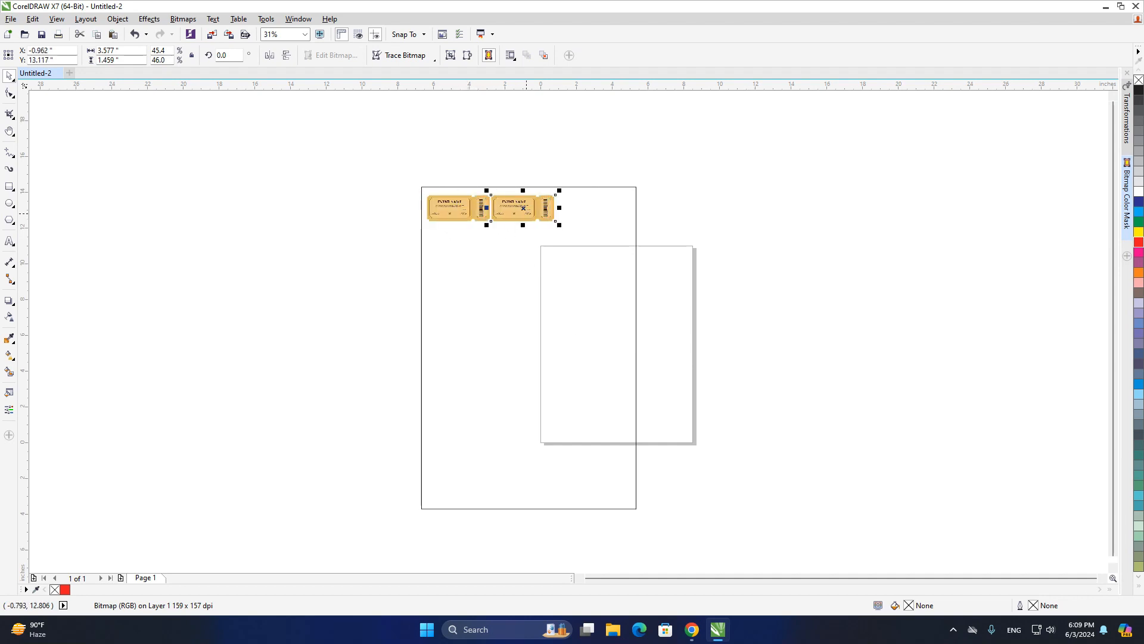
pyautogui.hotkey('ctrl', 'r')
# Step: Copy the row of three tickets downward at 1.6-inch spacing until eleven rows fill the rectangle
pyautogui.moveTo(380, 177); pyautogui.dragTo(679, 237)
pyautogui.moveTo(528, 209); pyautogui.dragTo(528, 236)
pyautogui.rightClick(528, 236)
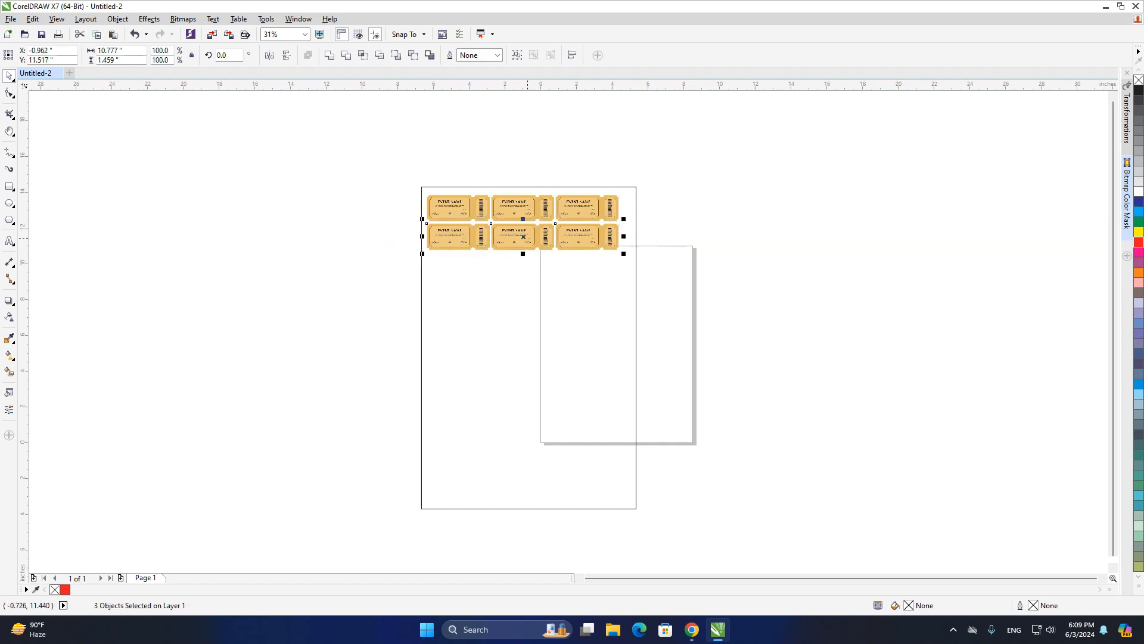
pyautogui.hotkey('ctrl', 'r')
pyautogui.hotkey('ctrl', 'r')
pyautogui.hotkey('ctrl', 'r')
pyautogui.hotkey('ctrl', 'r')
pyautogui.hotkey('ctrl', 'r')
pyautogui.hotkey('ctrl', 'r')
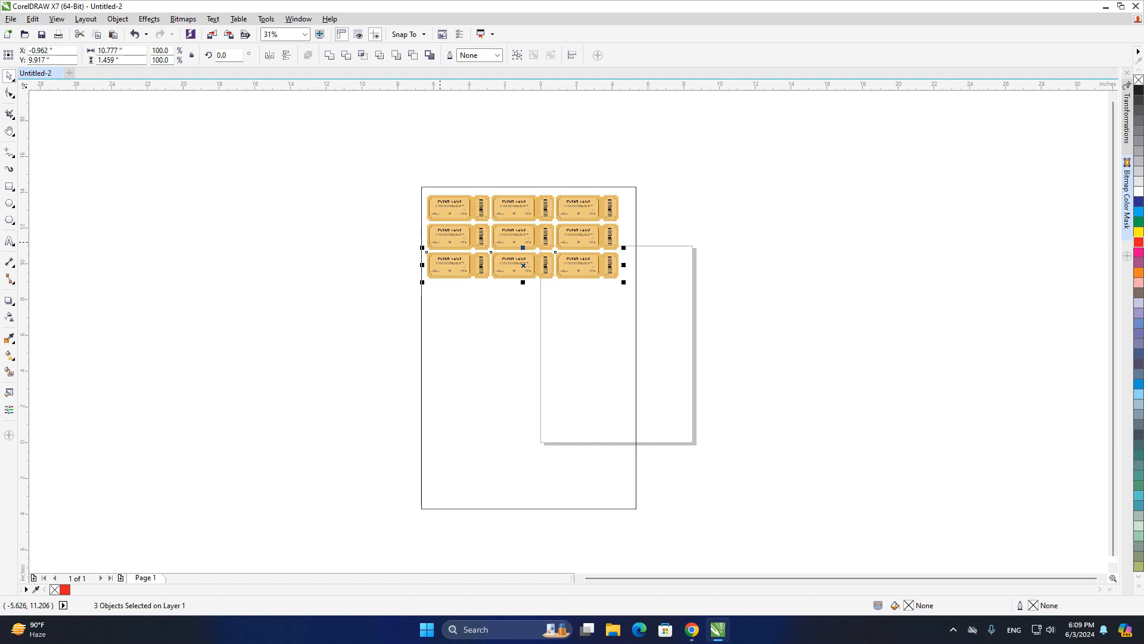
pyautogui.hotkey('ctrl', 'r')
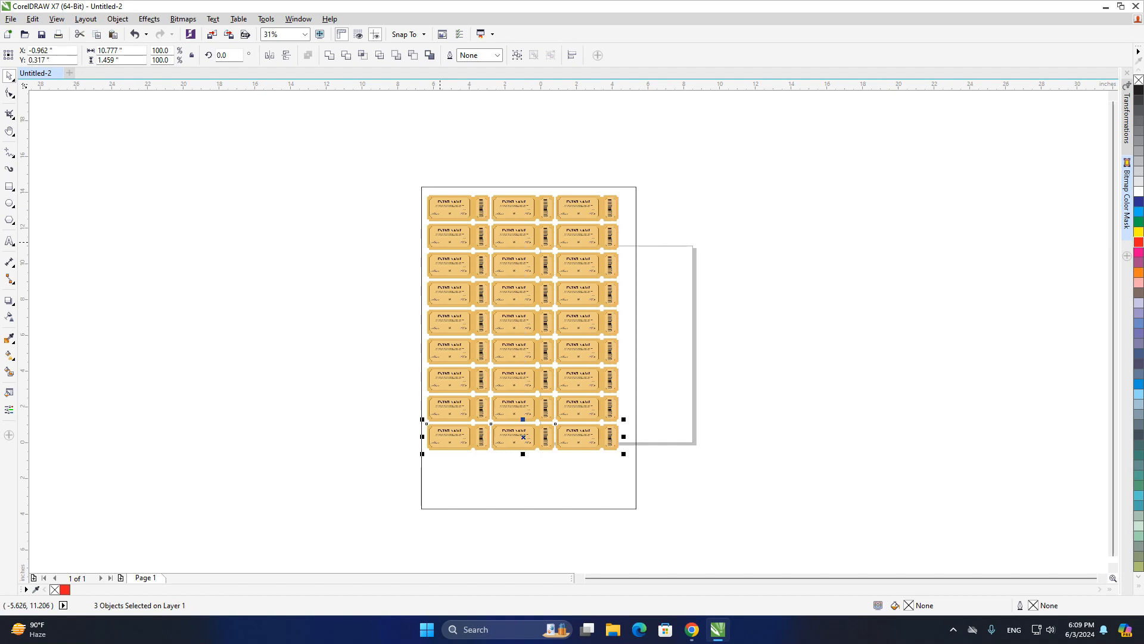
pyautogui.hotkey('ctrl', 'r')
pyautogui.hotkey('ctrl', 'r')
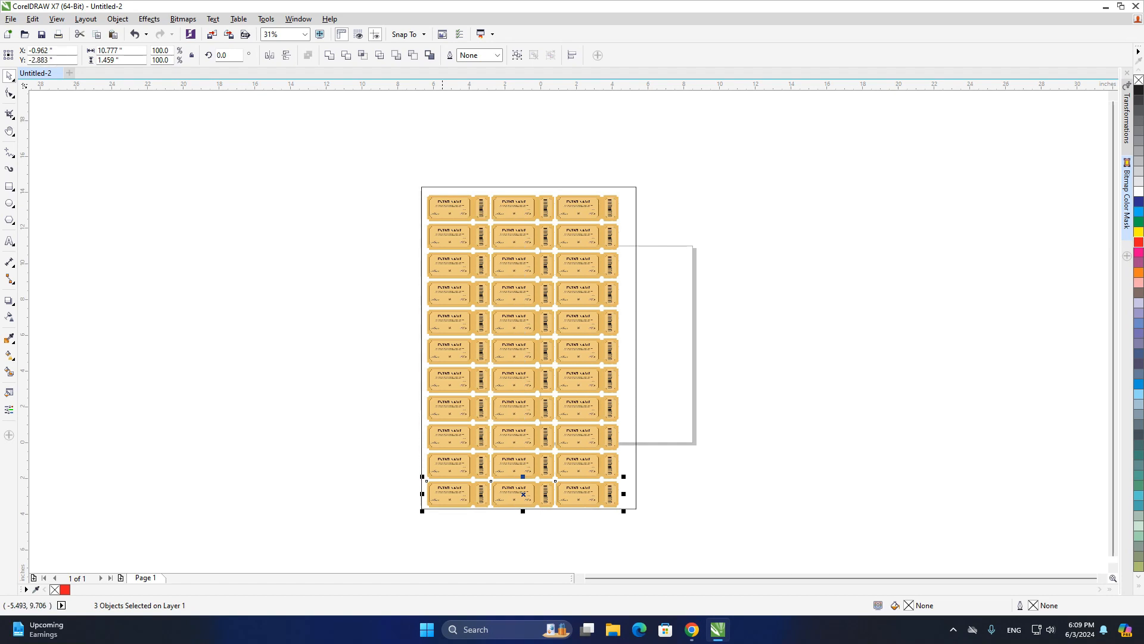
# Step: Remove the bottom ticket row, stretch the remaining ten rows slightly taller to fit the sheet, and delete the 12 by 18 inch rectangle
pyautogui.moveTo(408, 188); pyautogui.dragTo(365, 469)
pyautogui.press('Delete')
pyautogui.moveTo(407, 190); pyautogui.dragTo(631, 506)
pyautogui.moveTo(523, 481); pyautogui.dragTo(523, 496)
pyautogui.click(627, 508)
pyautogui.press('Delete')
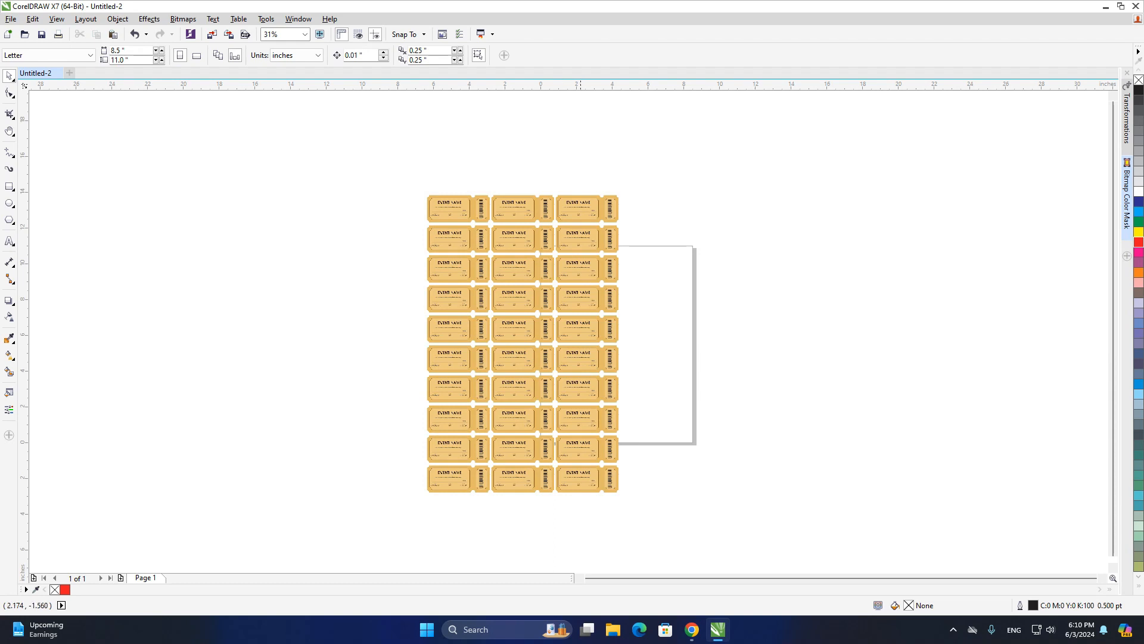
# Step: Delete every ticket copy except the one in the grid's upper-left corner
pyautogui.moveTo(668, 520); pyautogui.dragTo(480, 174)
pyautogui.press('Delete')
pyautogui.moveTo(538, 531); pyautogui.dragTo(350, 211)
pyautogui.press('Delete')
# Step: Draw a 3.733 by 1.679 inch border rectangle around the ticket with a small margin, and move both slightly up the page
pyautogui.scroll(3, 610, 319)
pyautogui.moveTo(454, 209); pyautogui.dragTo(550, 308)
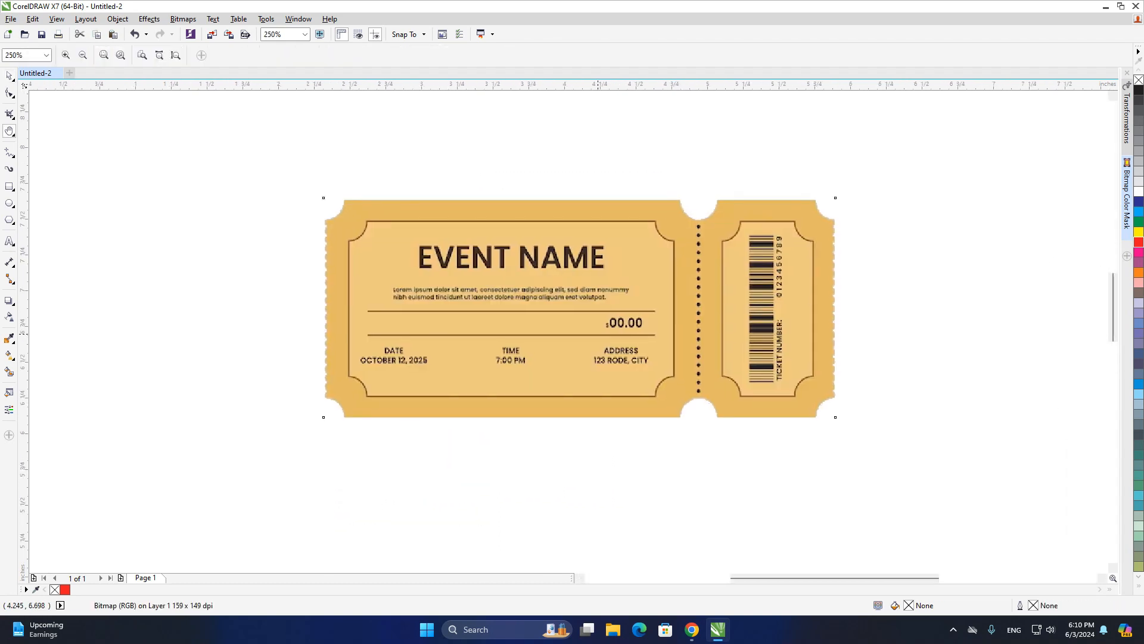
pyautogui.click(9, 186)
pyautogui.moveTo(315, 190)
pyautogui.mouseDown()
pyautogui.moveTo(361, 249)
pyautogui.moveTo(851, 429)
pyautogui.mouseUp()
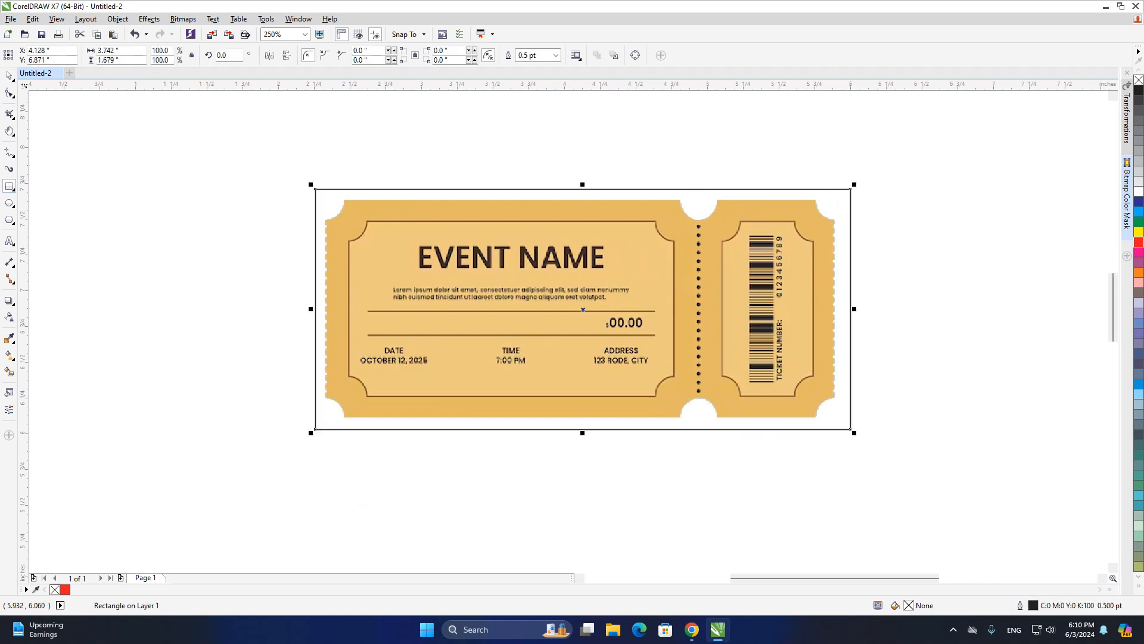
pyautogui.moveTo(854, 309); pyautogui.dragTo(850, 309)
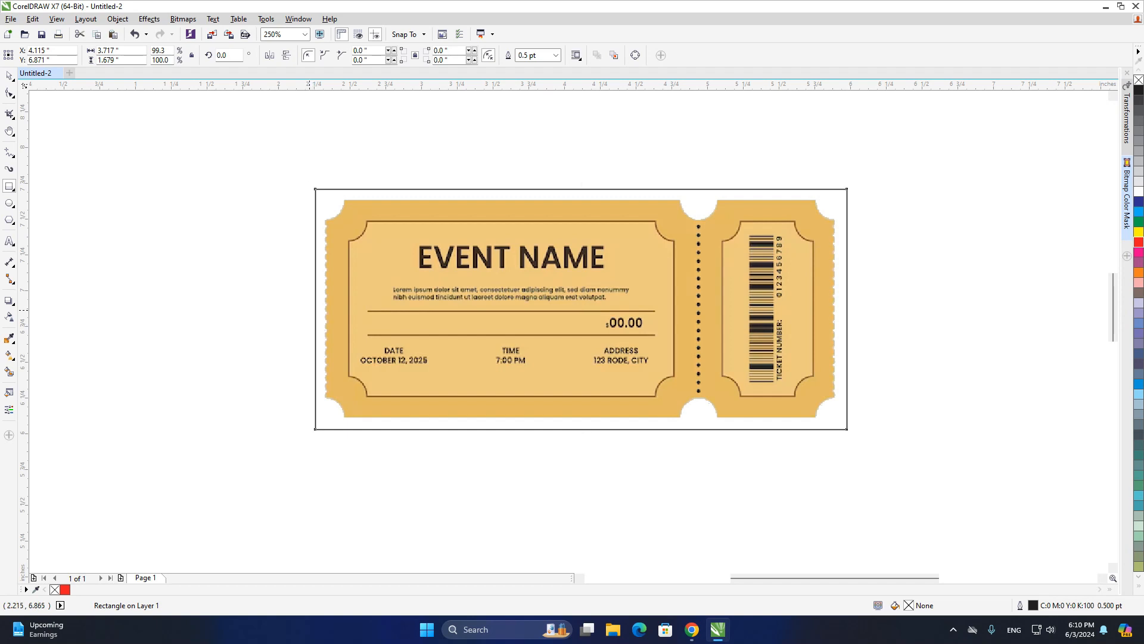
pyautogui.moveTo(309, 308); pyautogui.dragTo(308, 308)
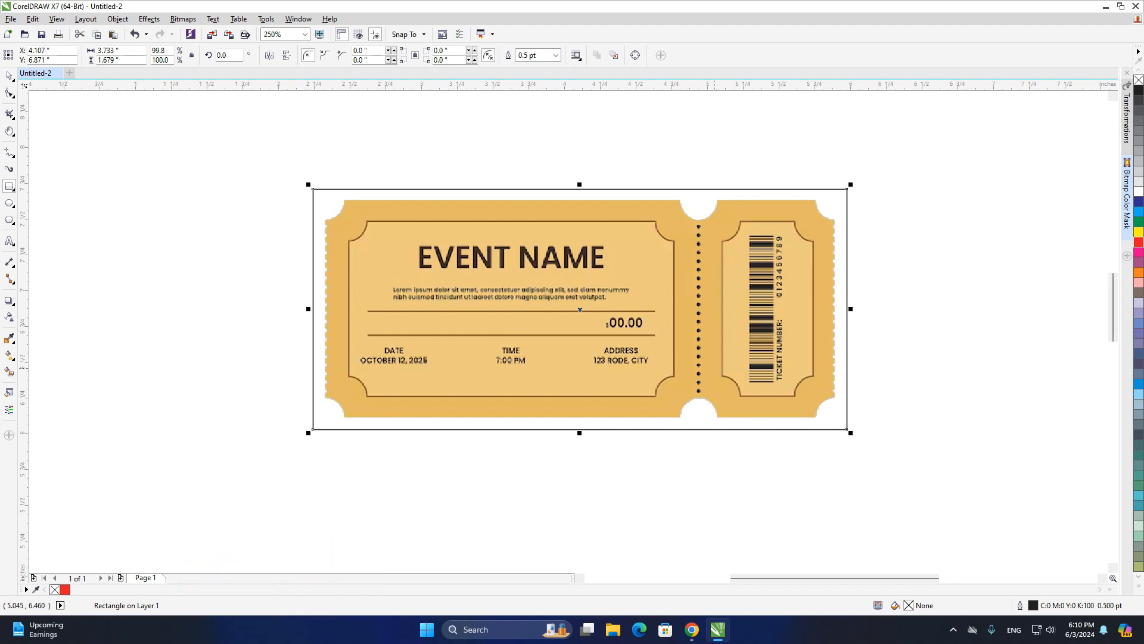
pyautogui.press('h')
pyautogui.moveTo(713, 357); pyautogui.dragTo(745, 343)
pyautogui.press('space')
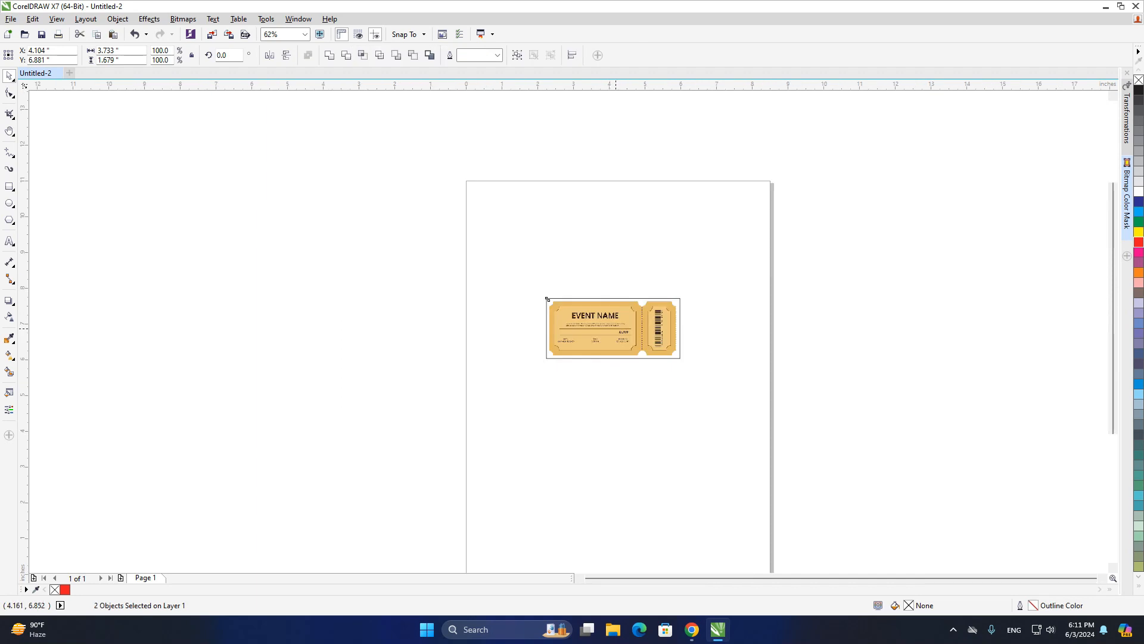
pyautogui.moveTo(616, 328); pyautogui.dragTo(614, 301)
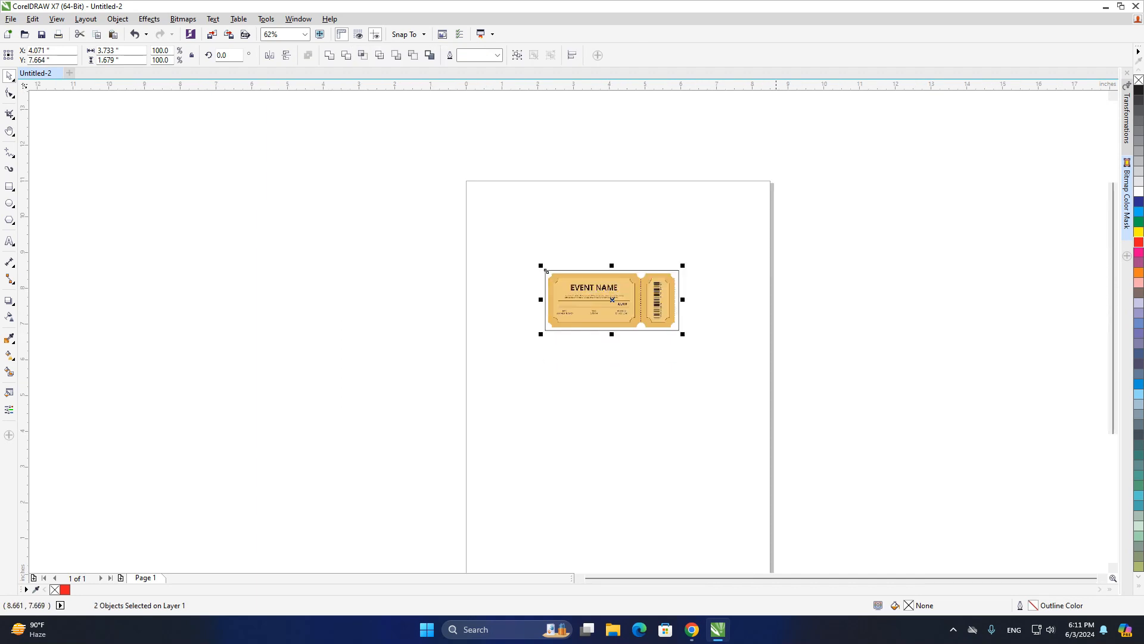
# Step: Copy the border rectangle's width and set the page width to 3.733 inches
pyautogui.click(529, 423)
pyautogui.click(554, 330)
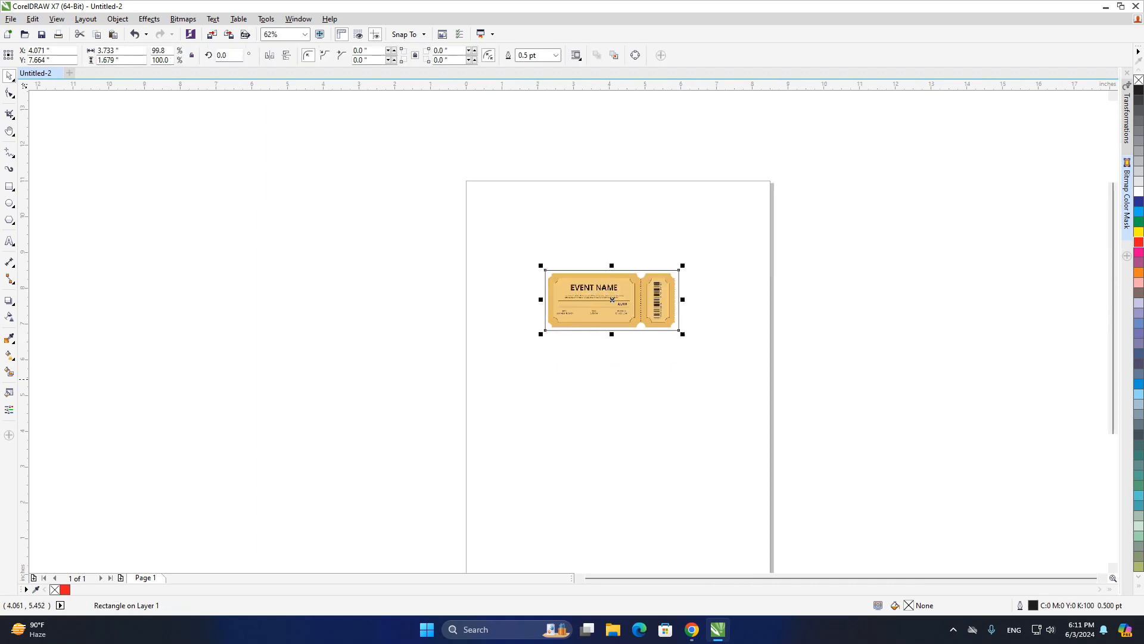
pyautogui.doubleClick(109, 51)
pyautogui.hotkey('ctrl', 'c')
pyautogui.click(359, 229)
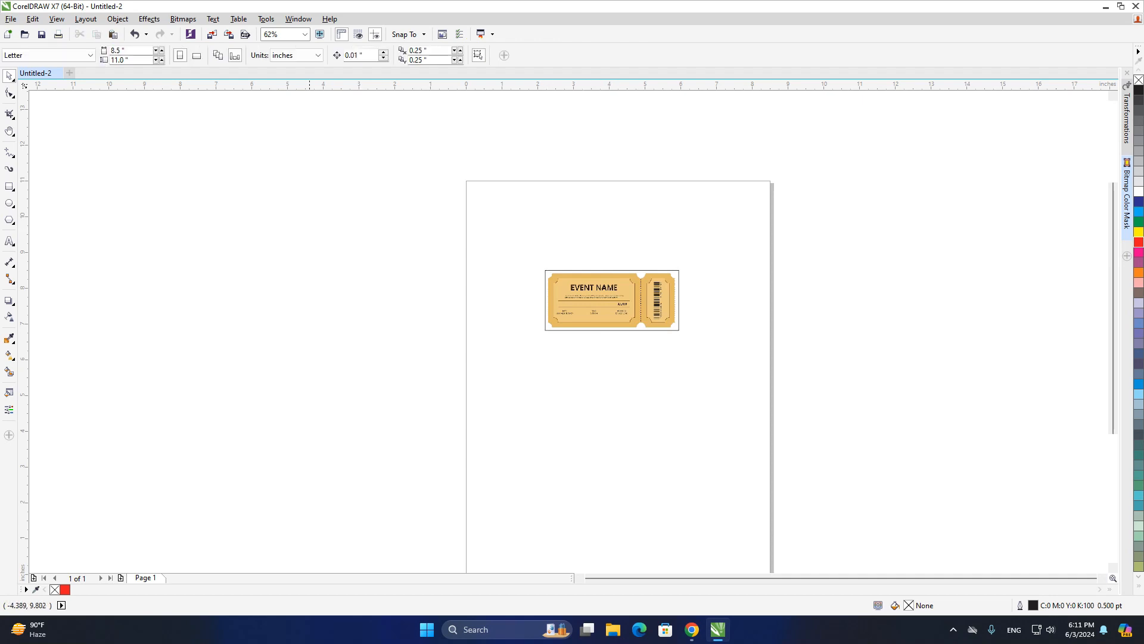
pyautogui.doubleClick(118, 51)
pyautogui.hotkey('ctrl', 'v')
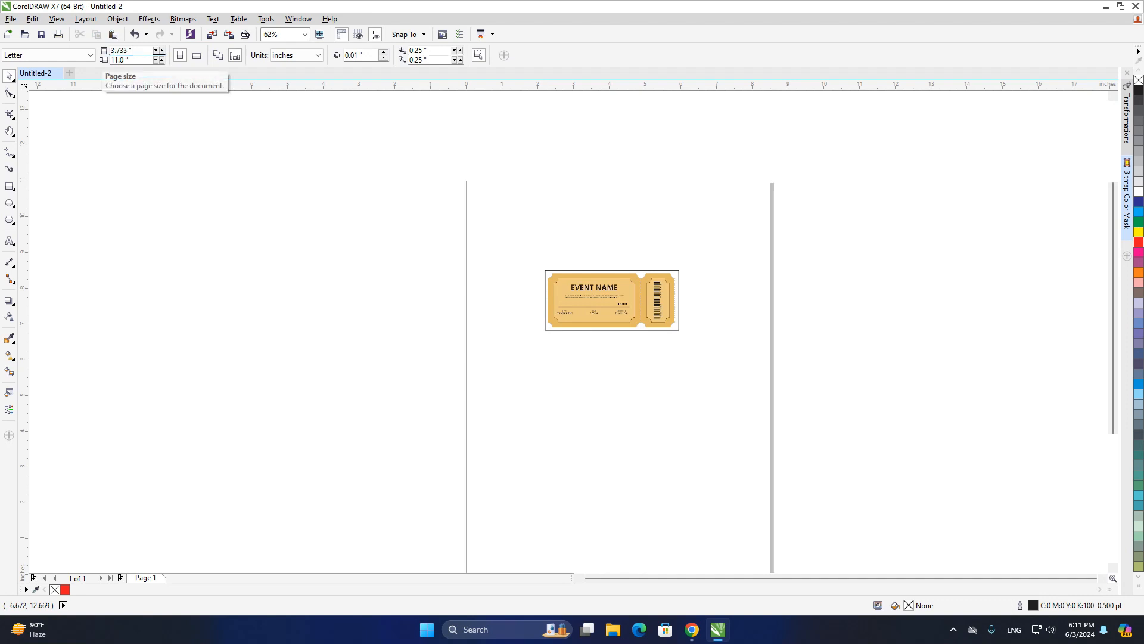
pyautogui.press('Return')
pyautogui.moveTo(441, 214); pyautogui.dragTo(761, 365)
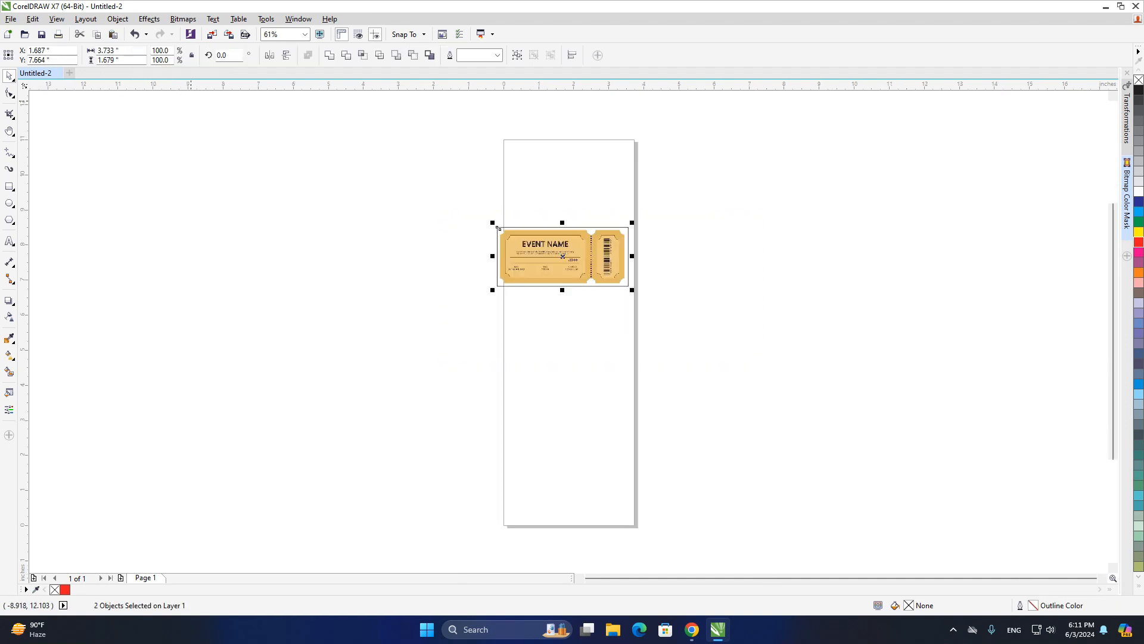
# Step: Copy the height of the border rectangle and set the page height to 1.679 inches
pyautogui.doubleClick(114, 60)
pyautogui.hotkey('ctrl', 'c')
pyautogui.click(239, 146)
pyautogui.doubleClick(117, 60)
pyautogui.hotkey('ctrl', 'v')
pyautogui.press('Return')
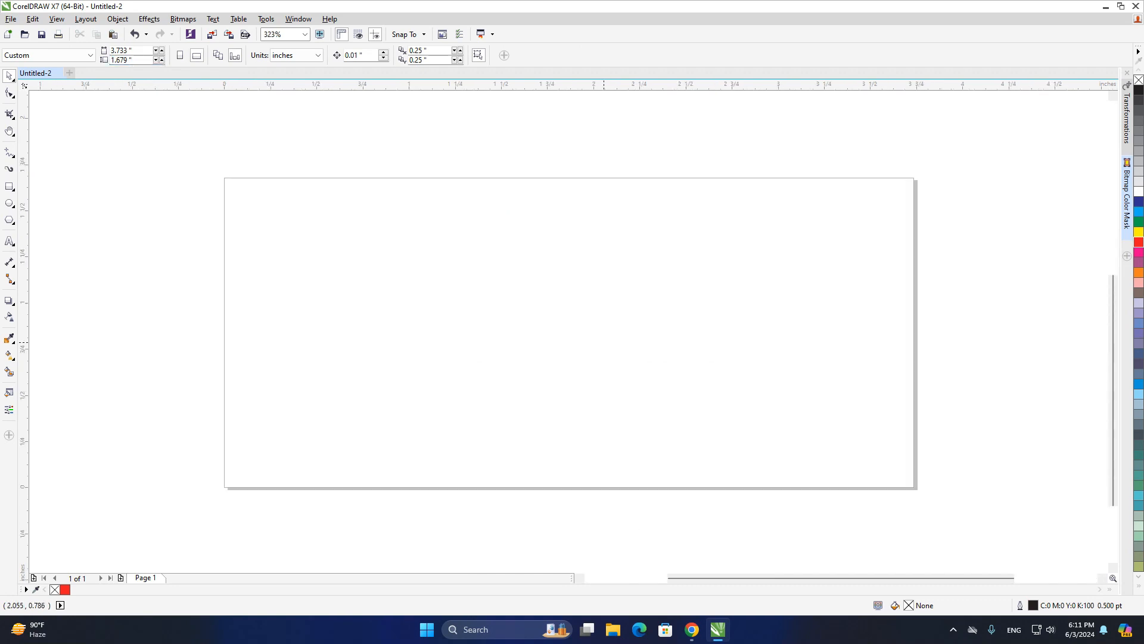
# Step: Delete the border rectangle and center the ticket image on the page
pyautogui.scroll(-2, 596, 334)
pyautogui.click(560, 232)
pyautogui.press('Delete')
pyautogui.click(560, 234)
pyautogui.press('p')
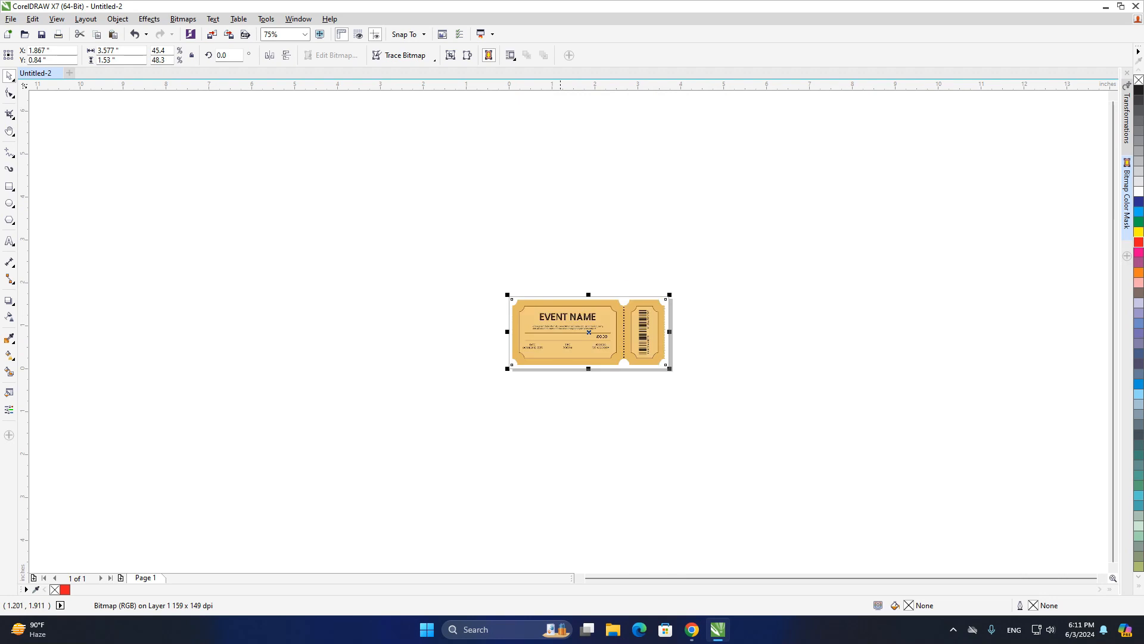
pyautogui.press('h')
pyautogui.scroll(1, 589, 335)
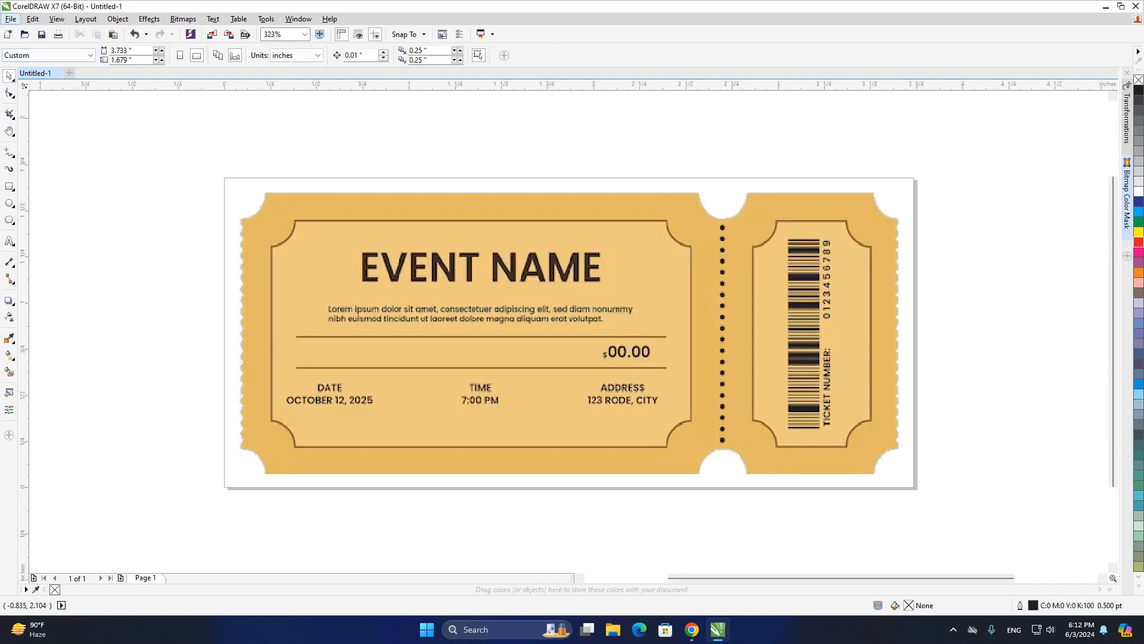
pyautogui.click(11, 19)
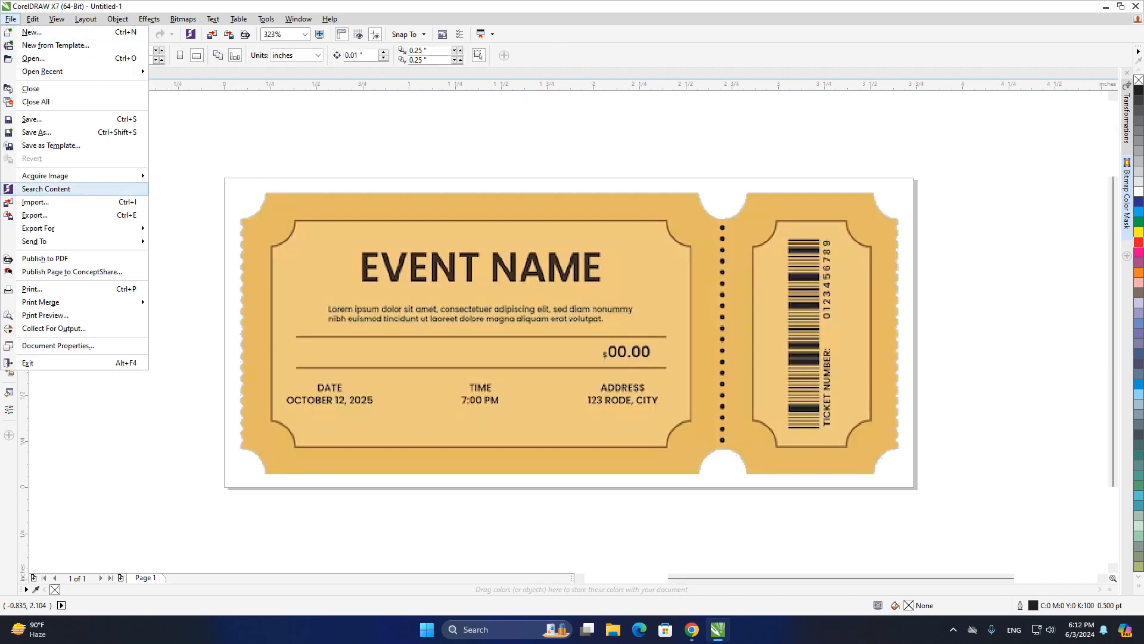
pyautogui.moveTo(53, 302)
pyautogui.click(208, 303)
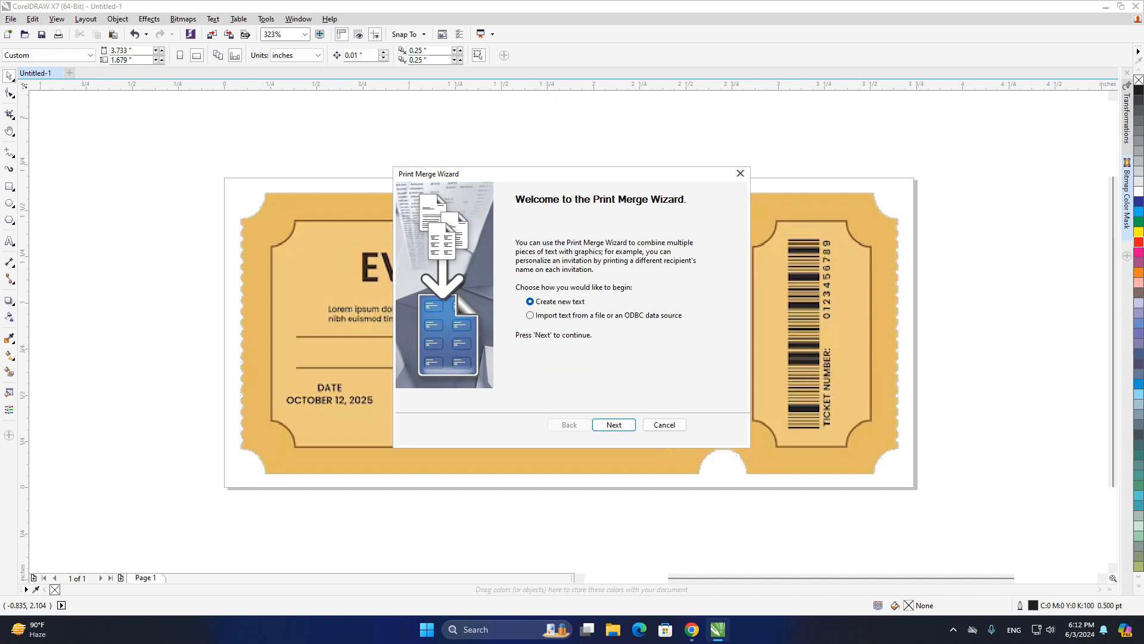
pyautogui.click(530, 315)
pyautogui.click(614, 425)
pyautogui.click(642, 250)
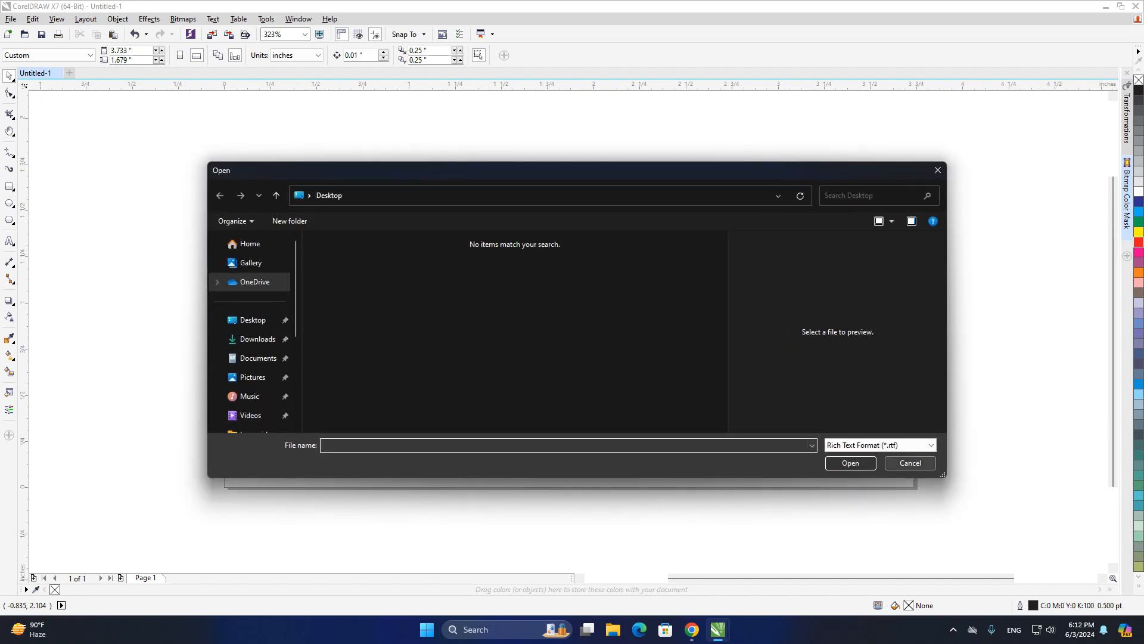
pyautogui.click(910, 463)
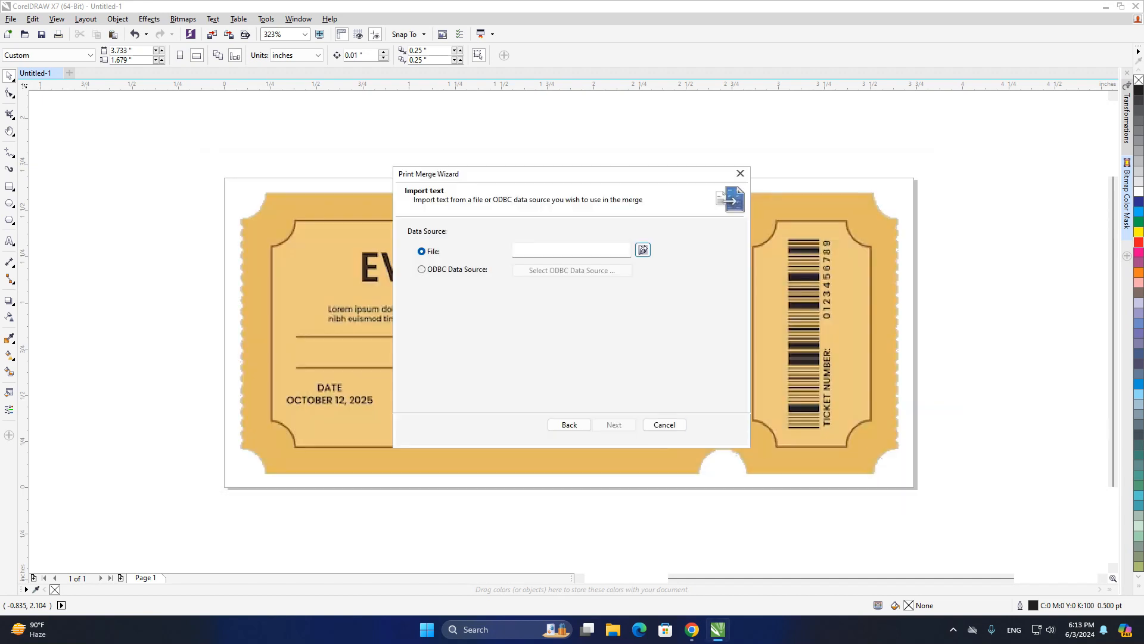
pyautogui.click(664, 424)
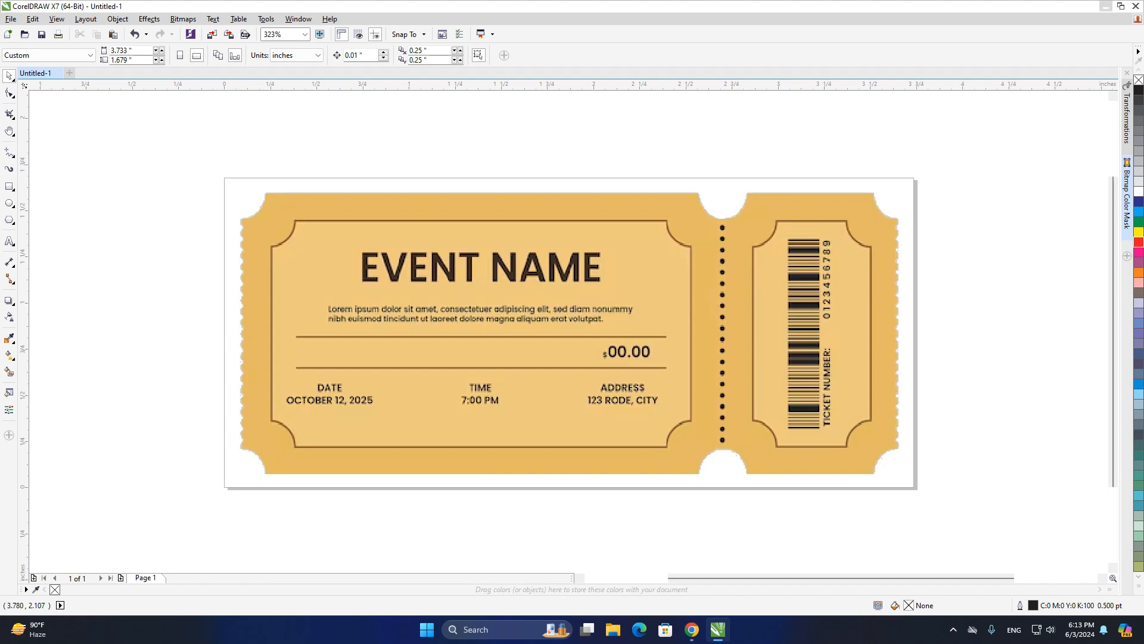
# Step: Open the desktop text file "serial no." in Notepad, examine its S.No. heading and list of serial numbers, and close it
pyautogui.click(1105, 6)
pyautogui.doubleClick(203, 201)
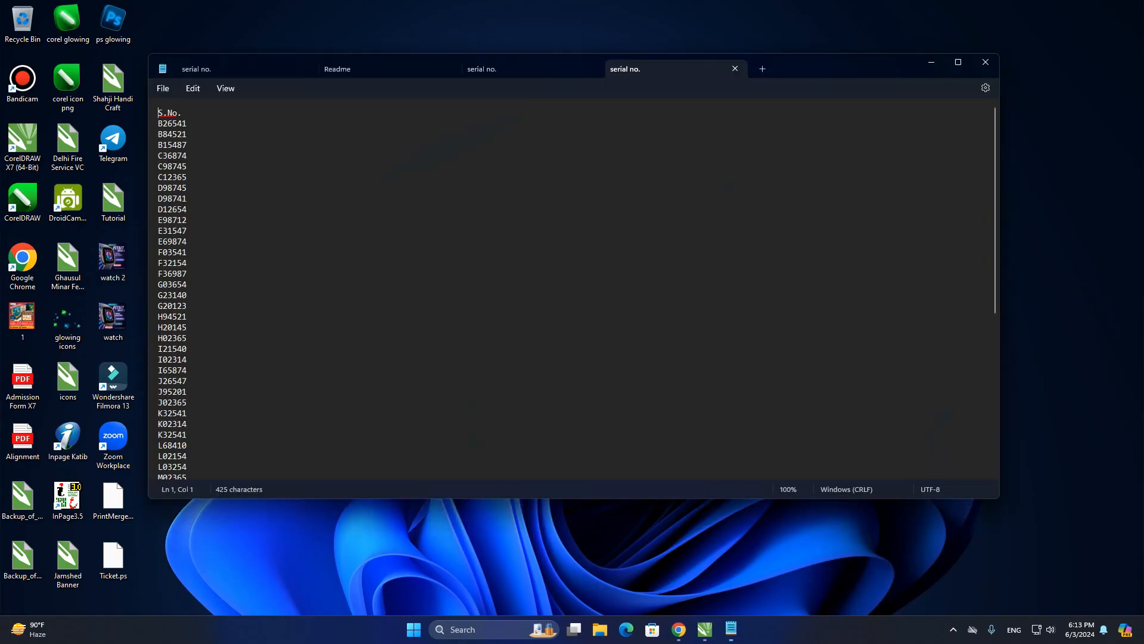
pyautogui.scroll(-8, 572, 292)
pyautogui.scroll(8, 572, 292)
pyautogui.scroll(-6, 572, 292)
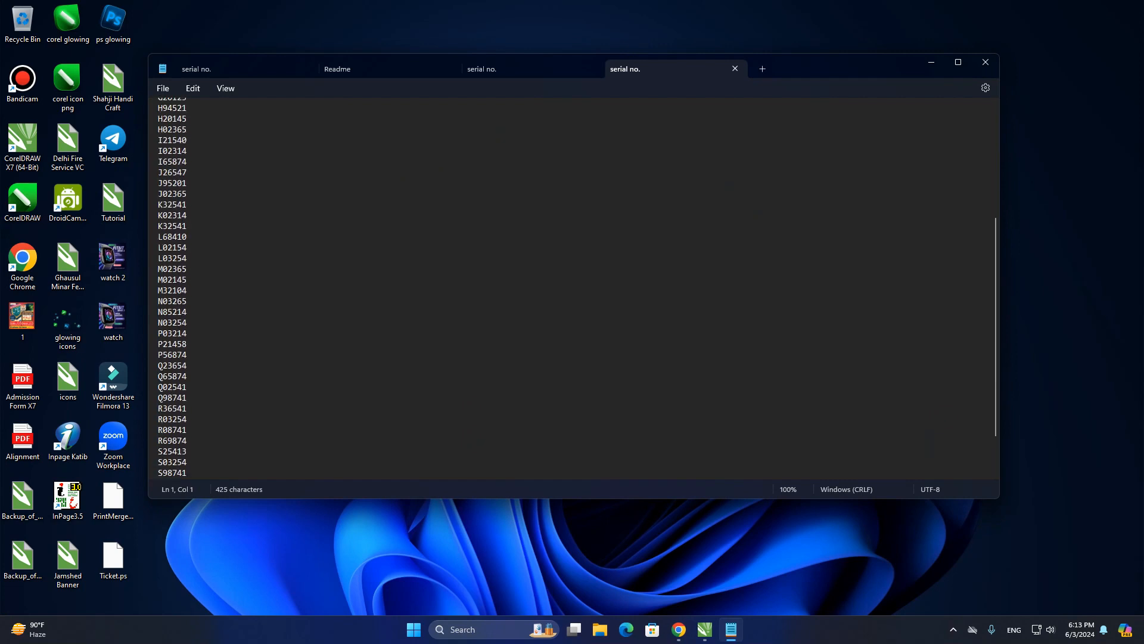
pyautogui.scroll(6, 572, 292)
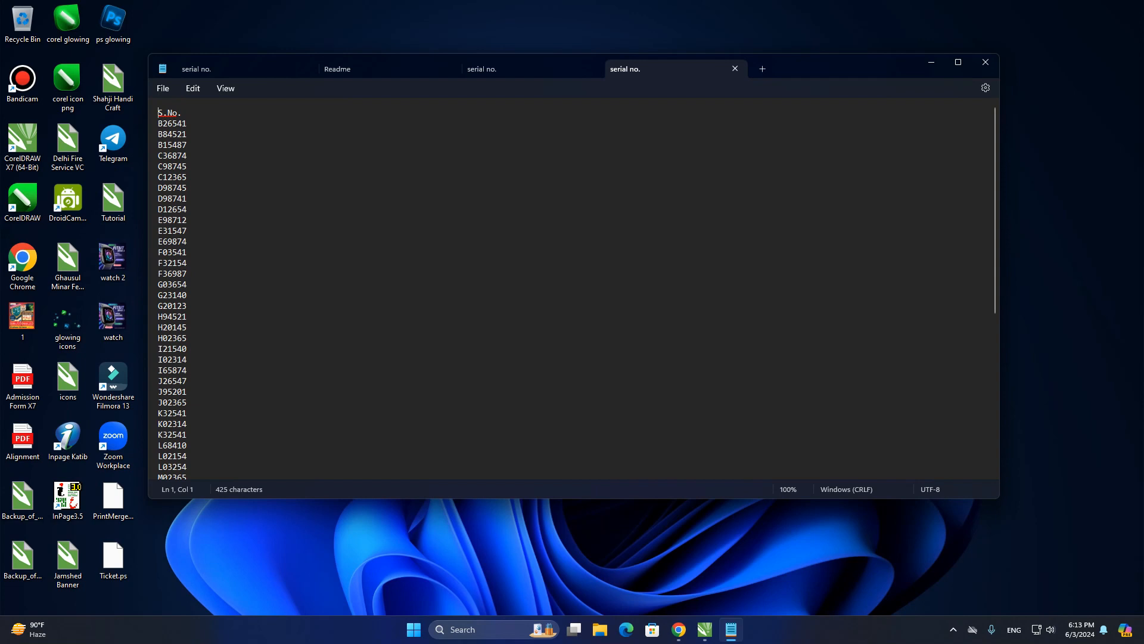
pyautogui.scroll(-9, 572, 286)
pyautogui.scroll(9, 572, 286)
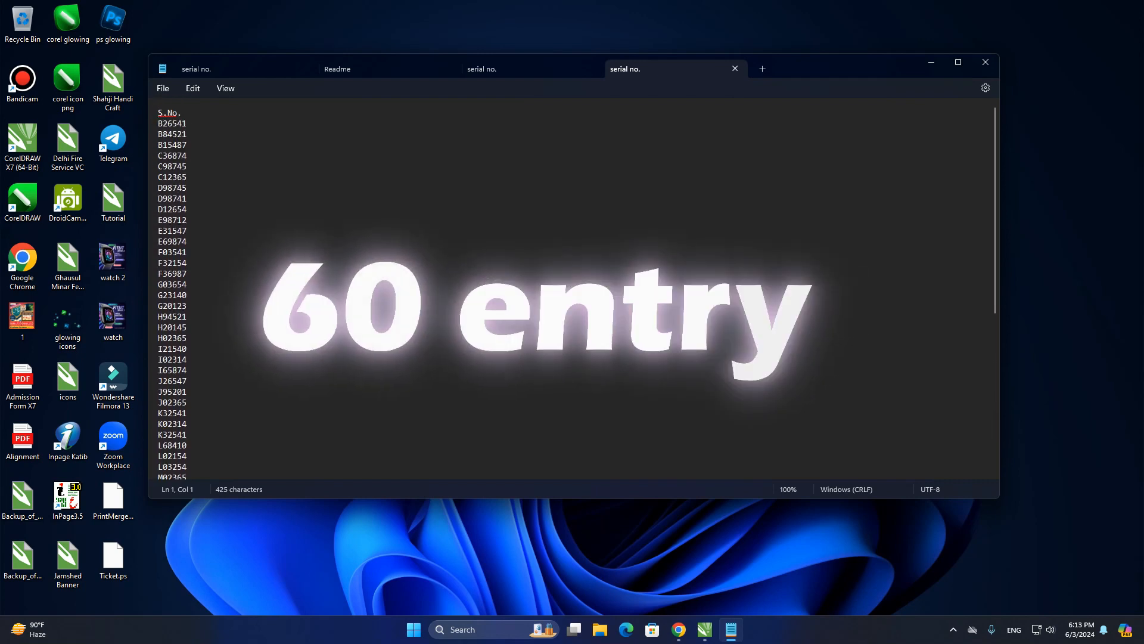
pyautogui.click(173, 123)
pyautogui.scroll(-9, 572, 286)
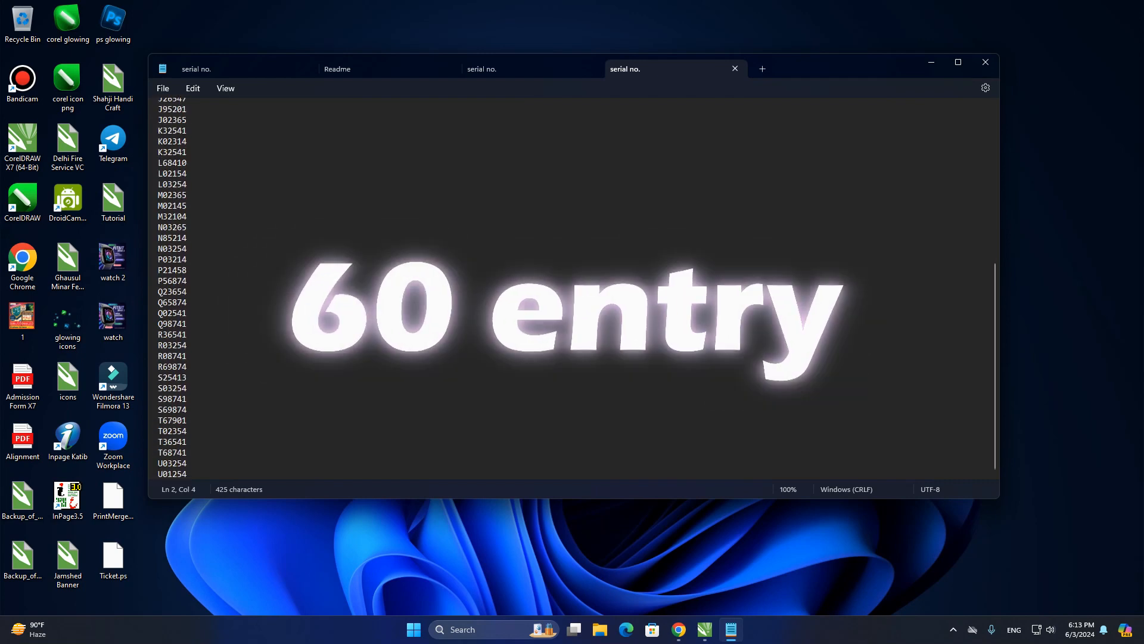
pyautogui.scroll(9, 572, 286)
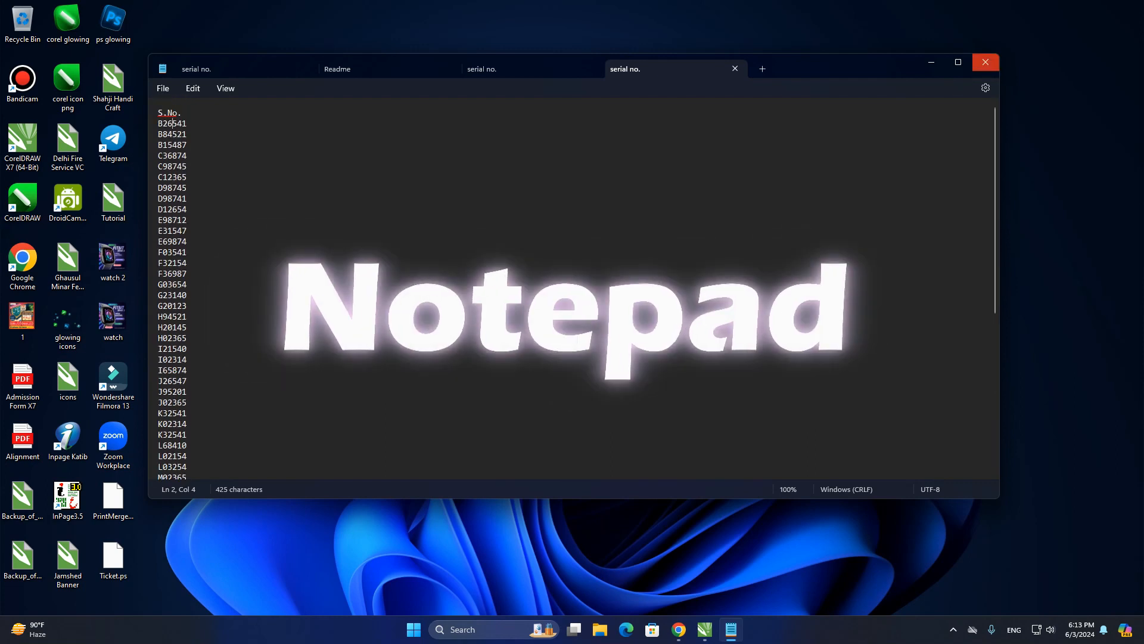
pyautogui.click(986, 62)
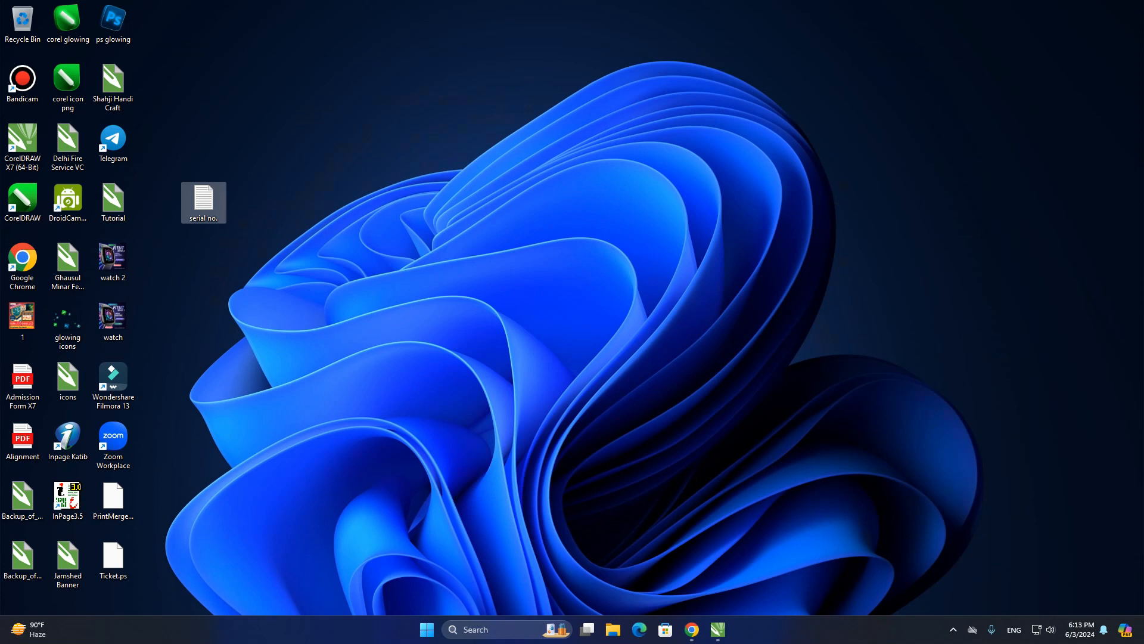
# Step: Return to CorelDRAW and start creating a print merge that imports its text from a file or ODBC data source
pyautogui.click(718, 629)
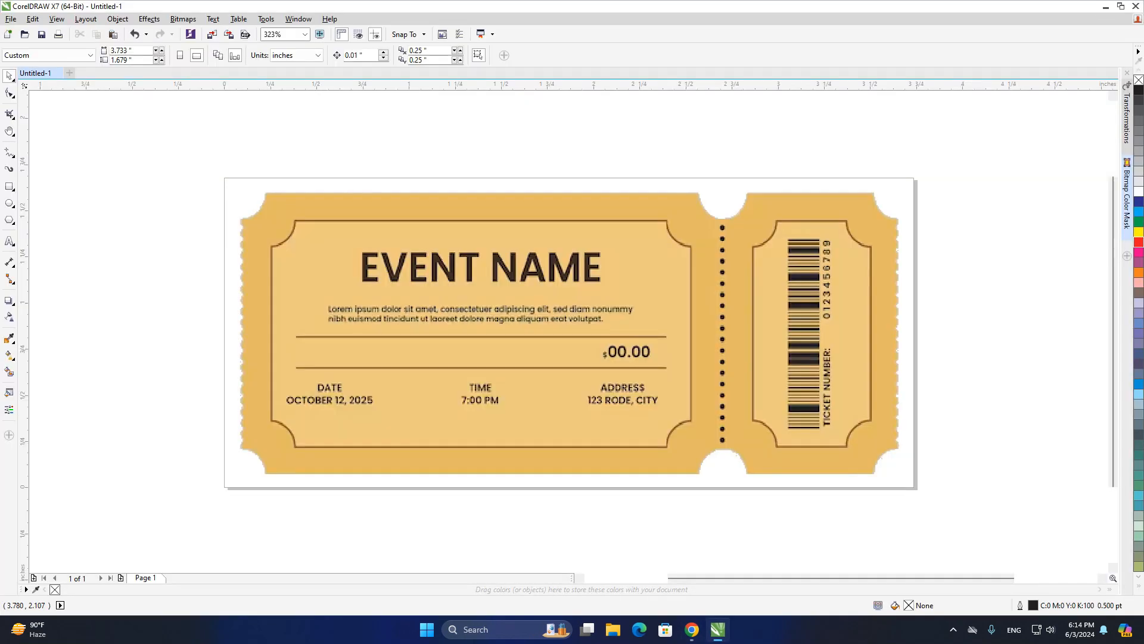
pyautogui.click(10, 19)
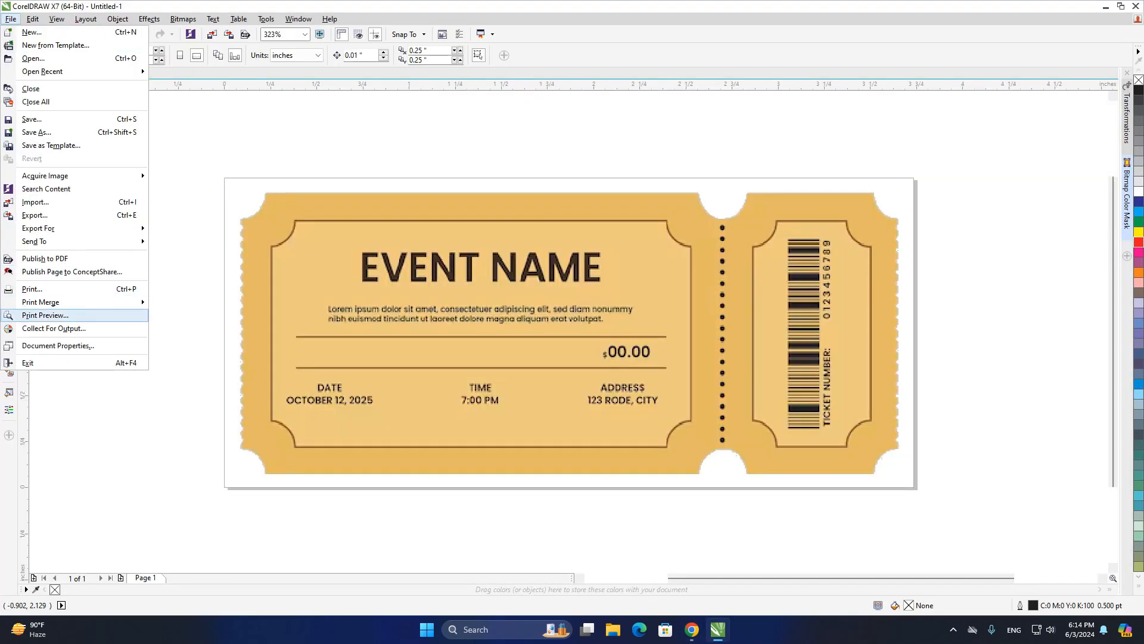
pyautogui.moveTo(59, 302)
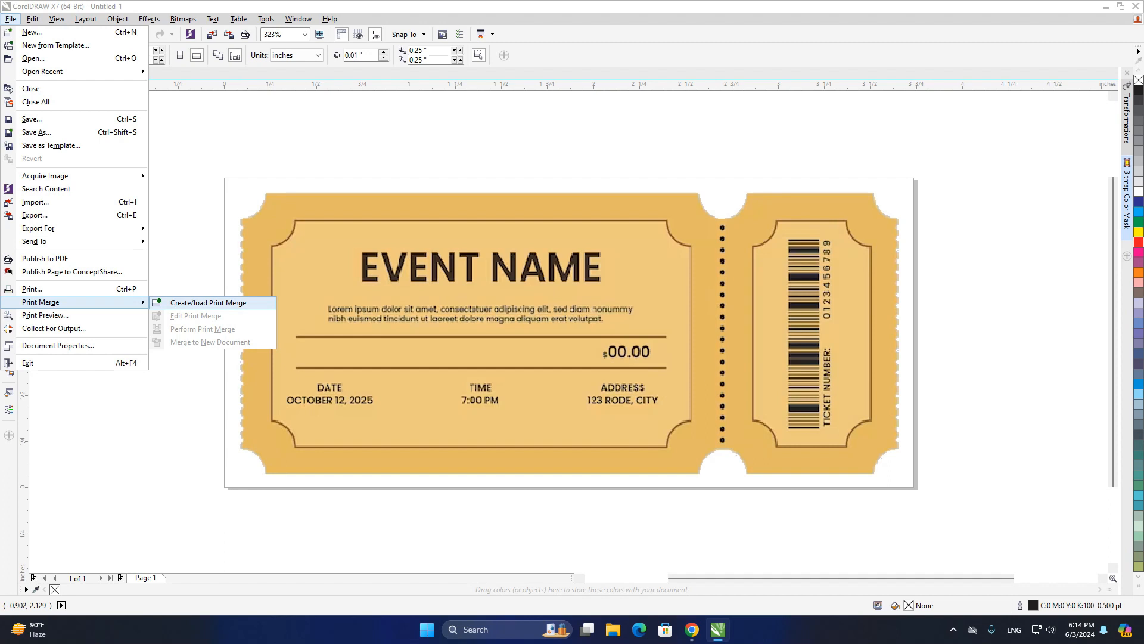
pyautogui.click(208, 302)
pyautogui.click(531, 315)
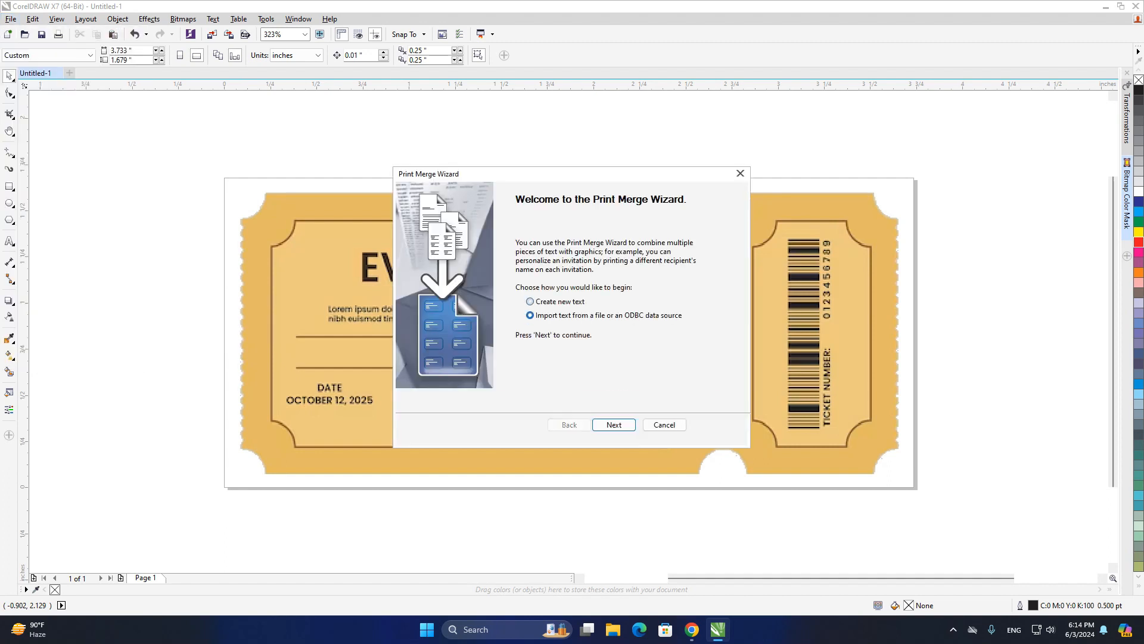
pyautogui.click(613, 425)
# Step: Load the desktop text file "serial no." as the data source of the print merge
pyautogui.click(643, 250)
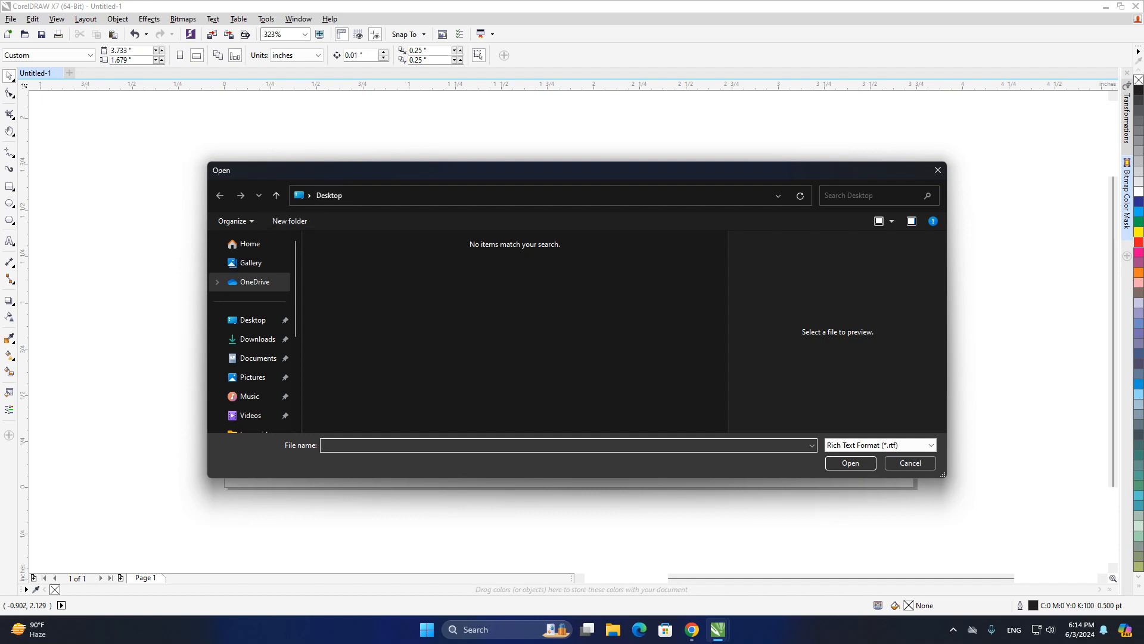
pyautogui.click(880, 445)
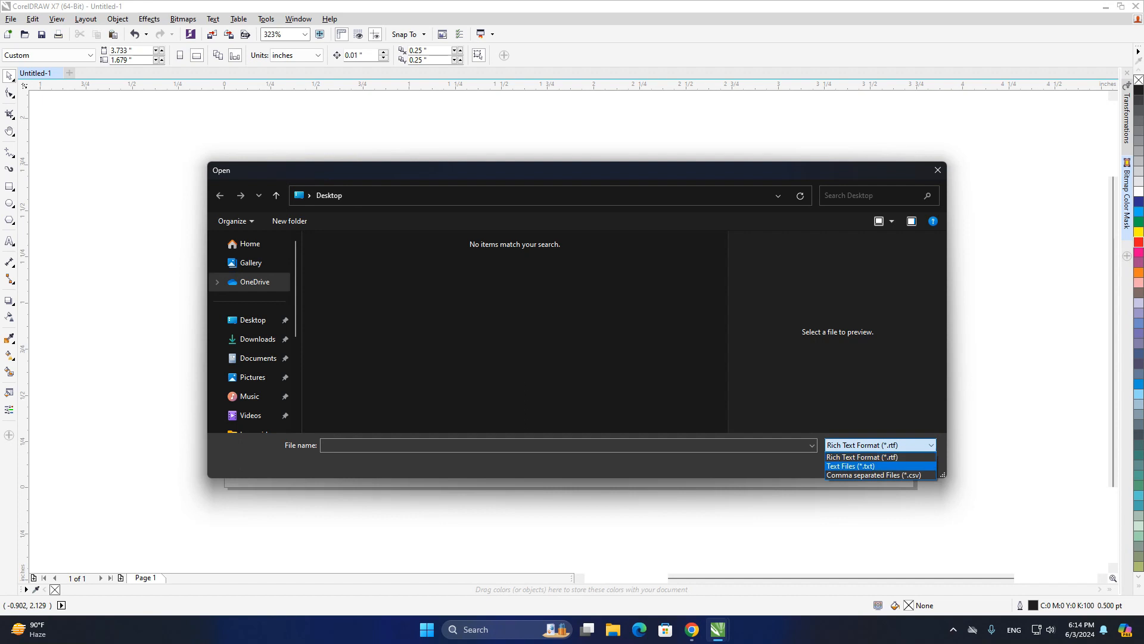
pyautogui.click(851, 465)
pyautogui.click(342, 267)
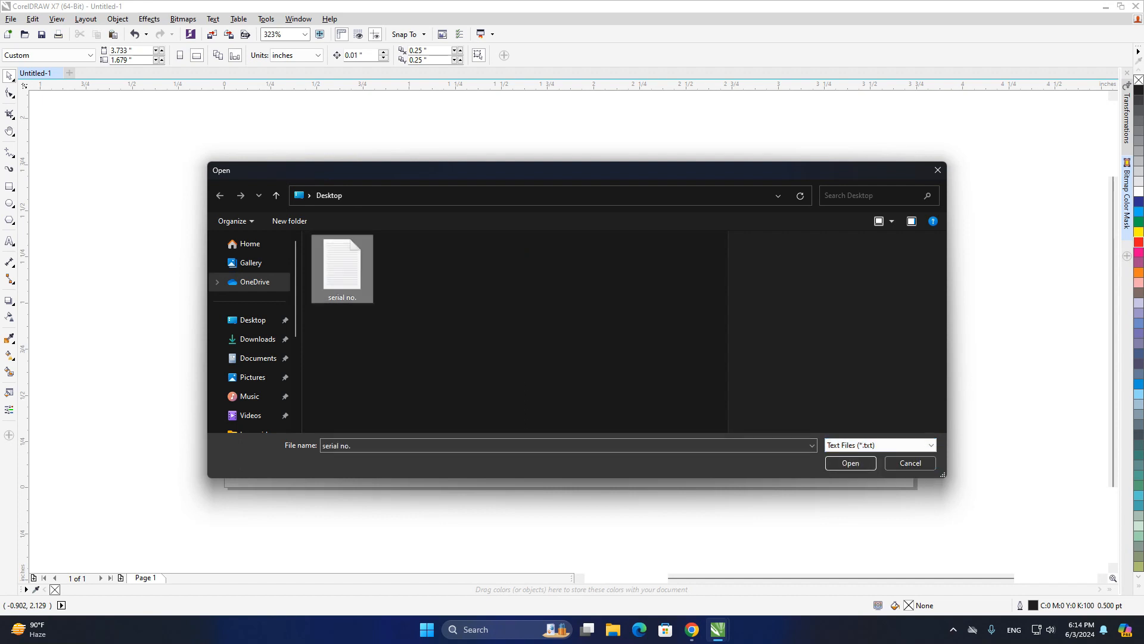
pyautogui.scroll(-15, 834, 331)
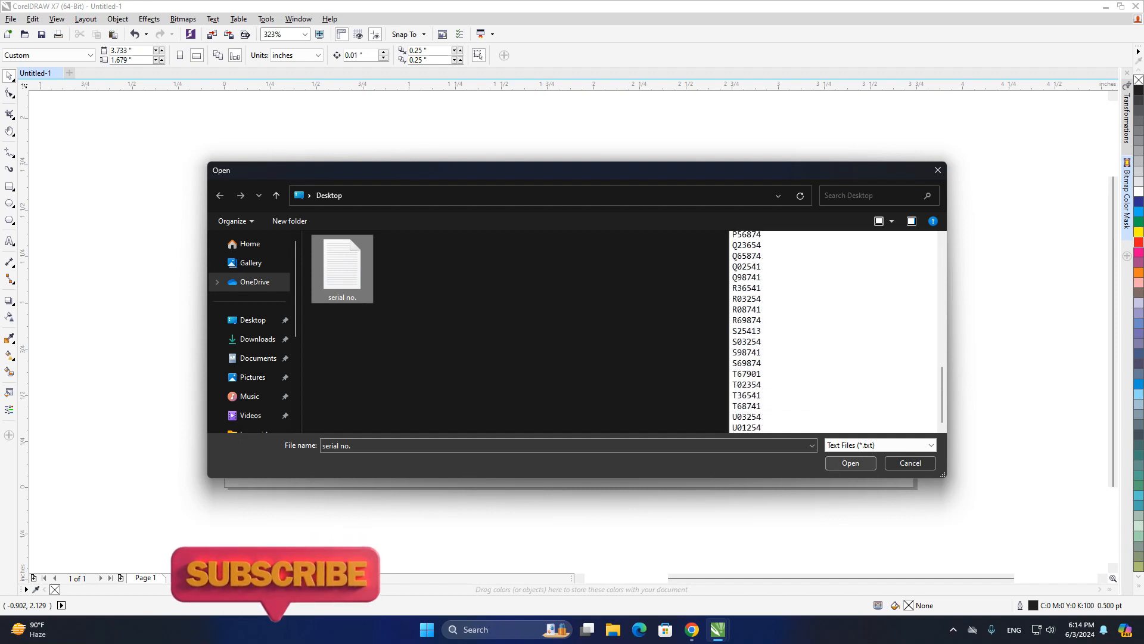
pyautogui.click(851, 463)
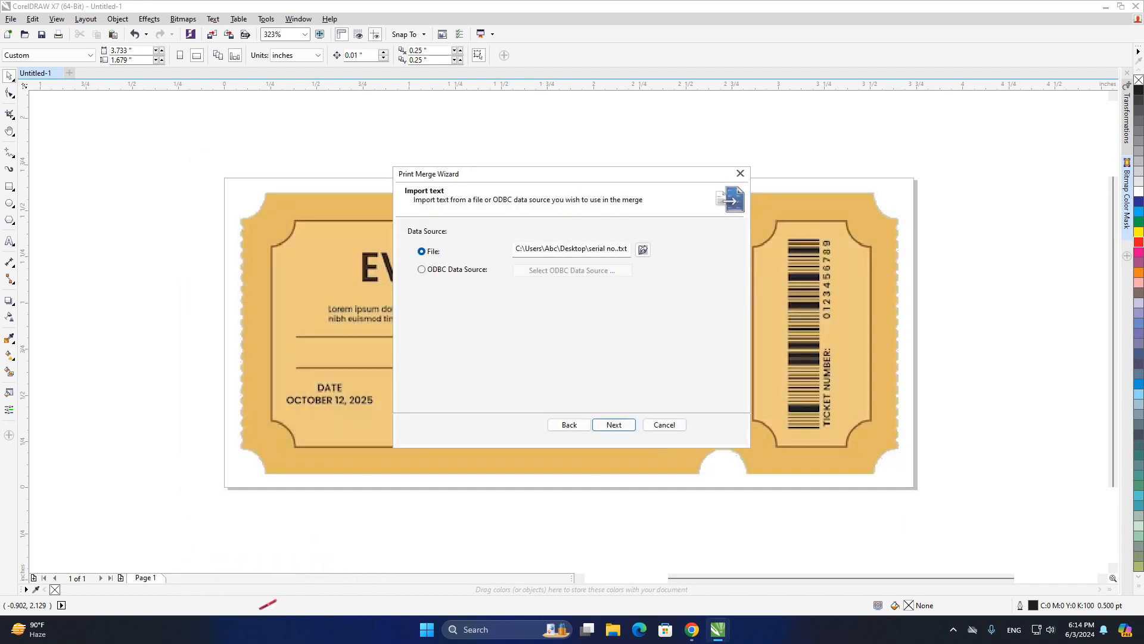
# Step: Accept S.No. as the merge field, review the imported serial number records and finish the print merge setup
pyautogui.press('Return')
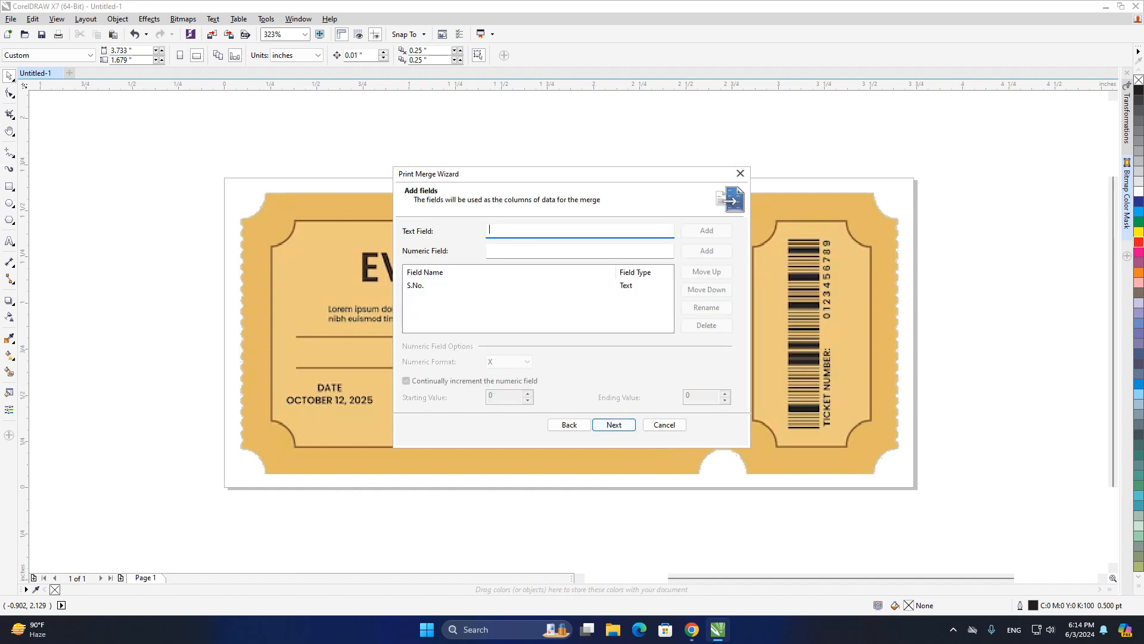
pyautogui.click(416, 286)
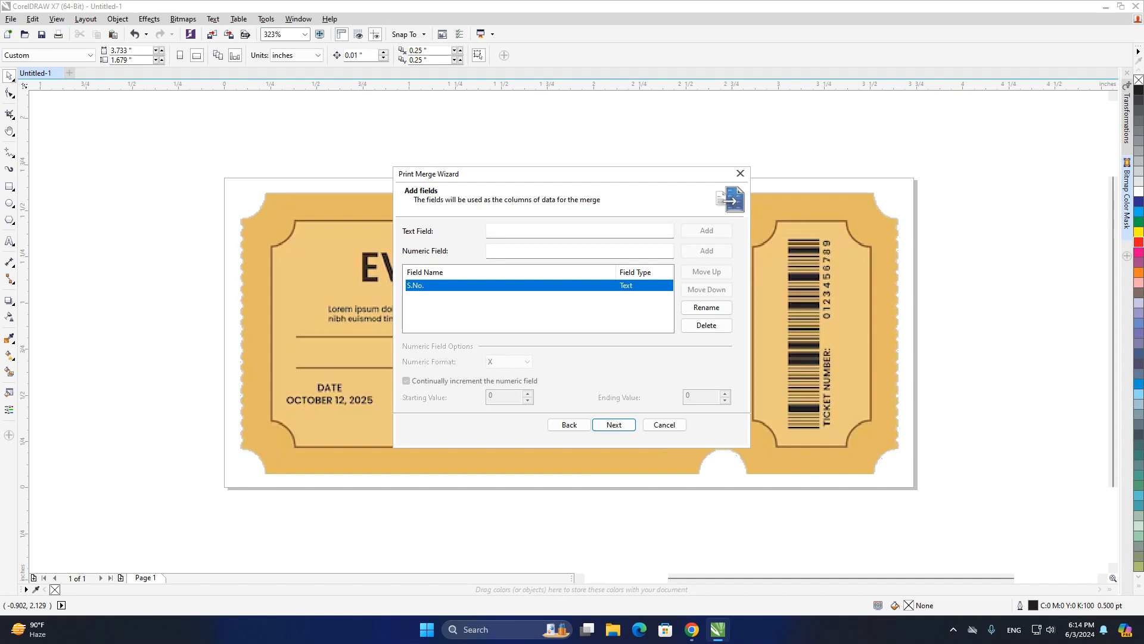
pyautogui.press('Return')
pyautogui.scroll(-5, 541, 334)
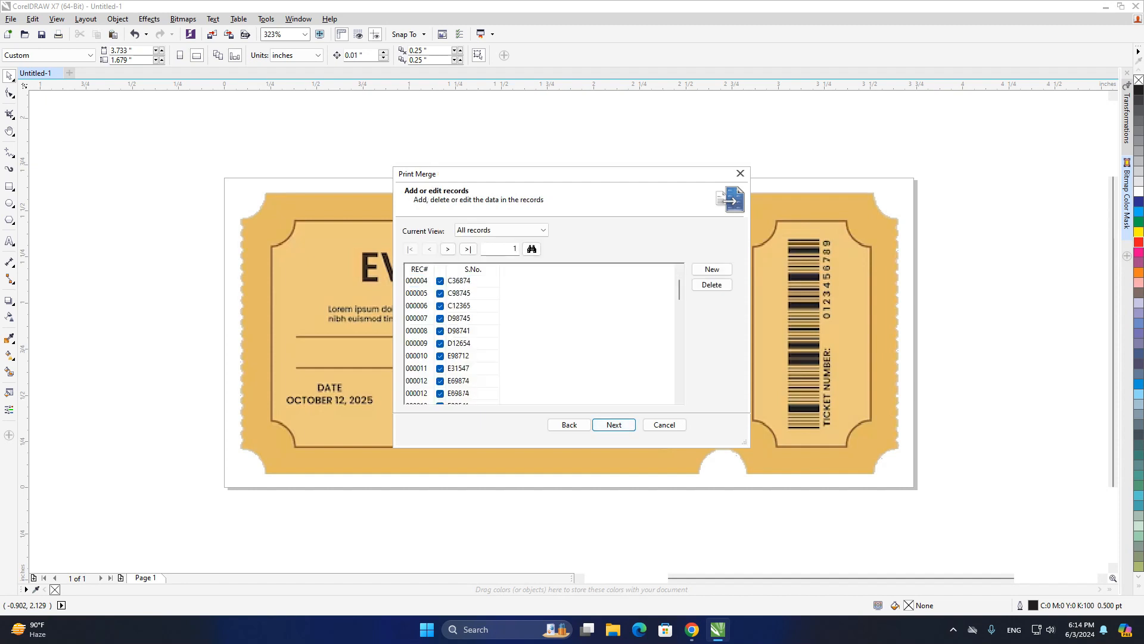
pyautogui.scroll(-12, 541, 333)
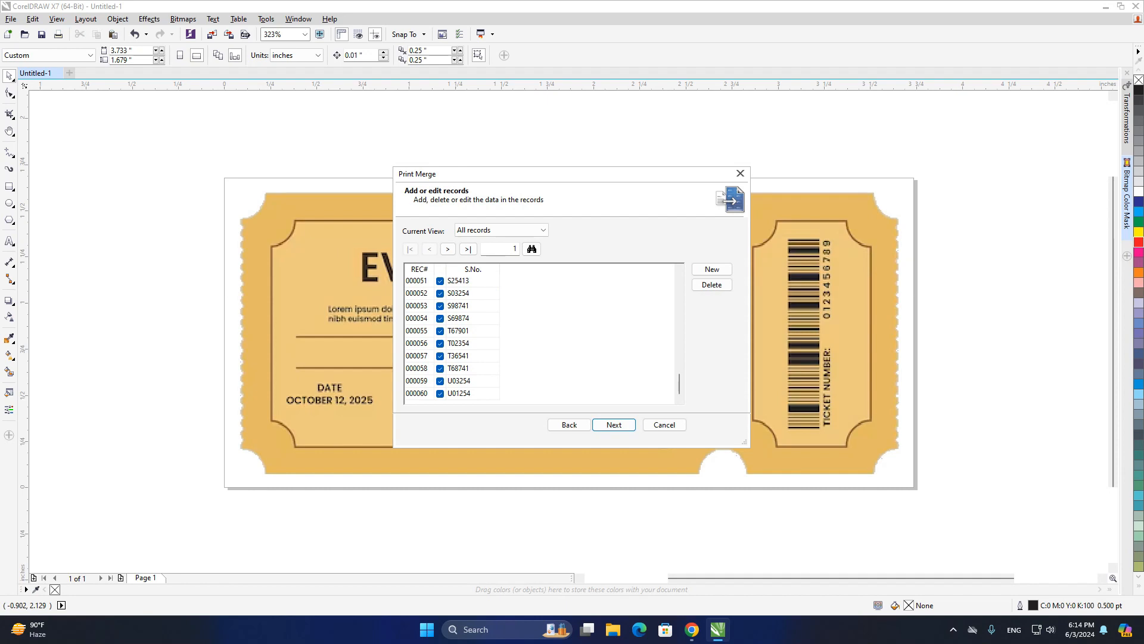
pyautogui.press('Return')
pyautogui.press('Return')
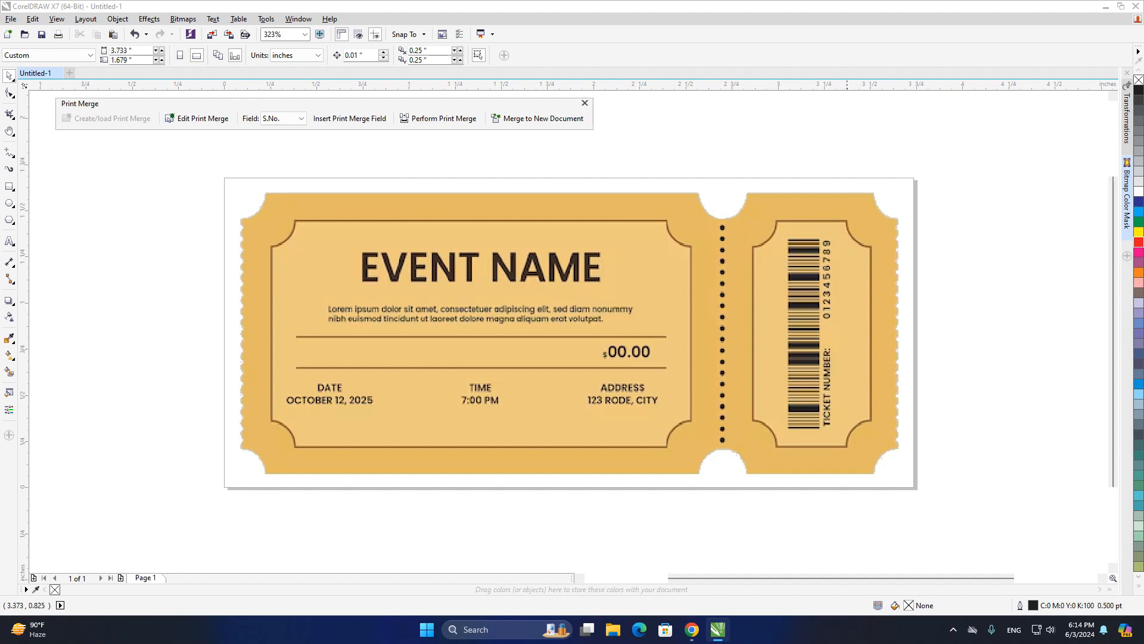
# Step: Add the placeholder text "DFDF" below the ticket in BankGothic Md BT at 14 pt
pyautogui.moveTo(555, 527); pyautogui.dragTo(519, 455)
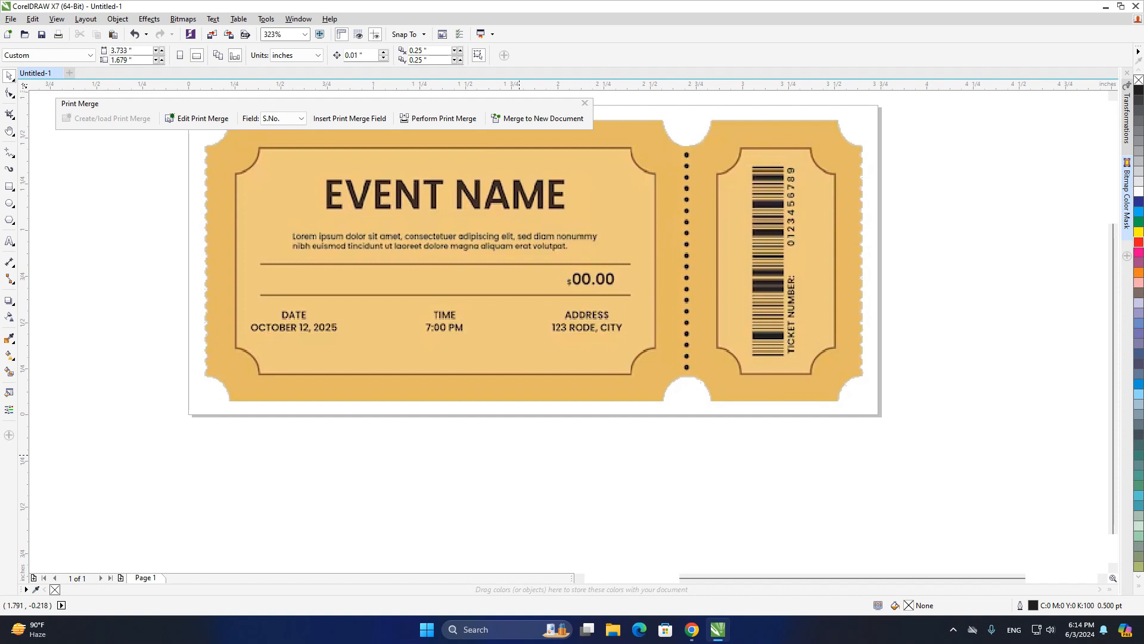
pyautogui.press('F8')
pyautogui.click(446, 471)
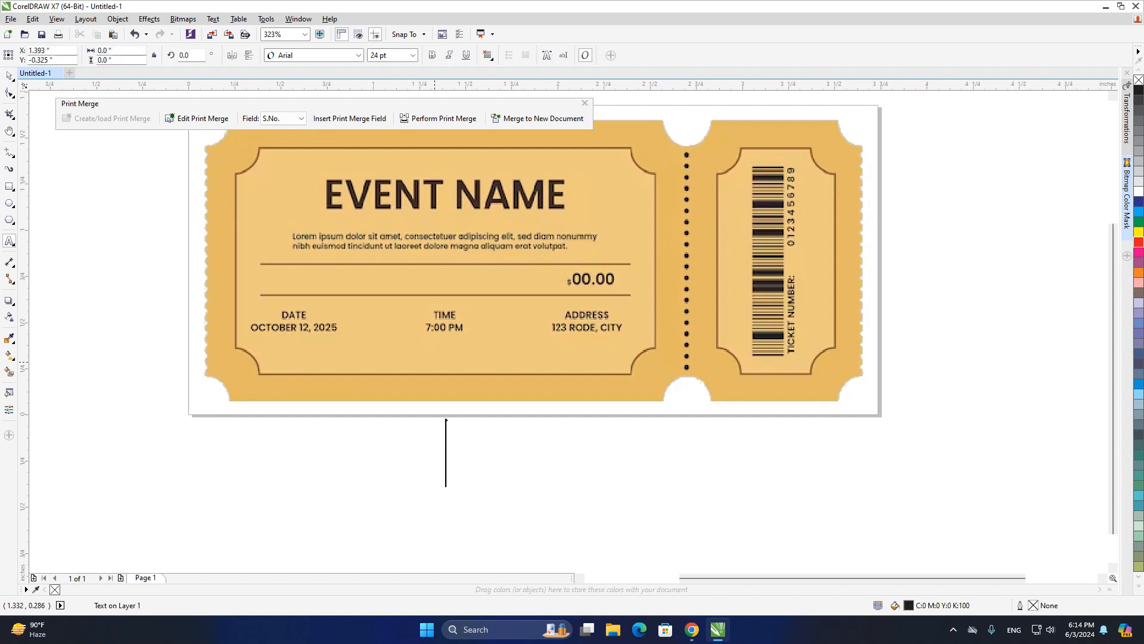
pyautogui.click(359, 55)
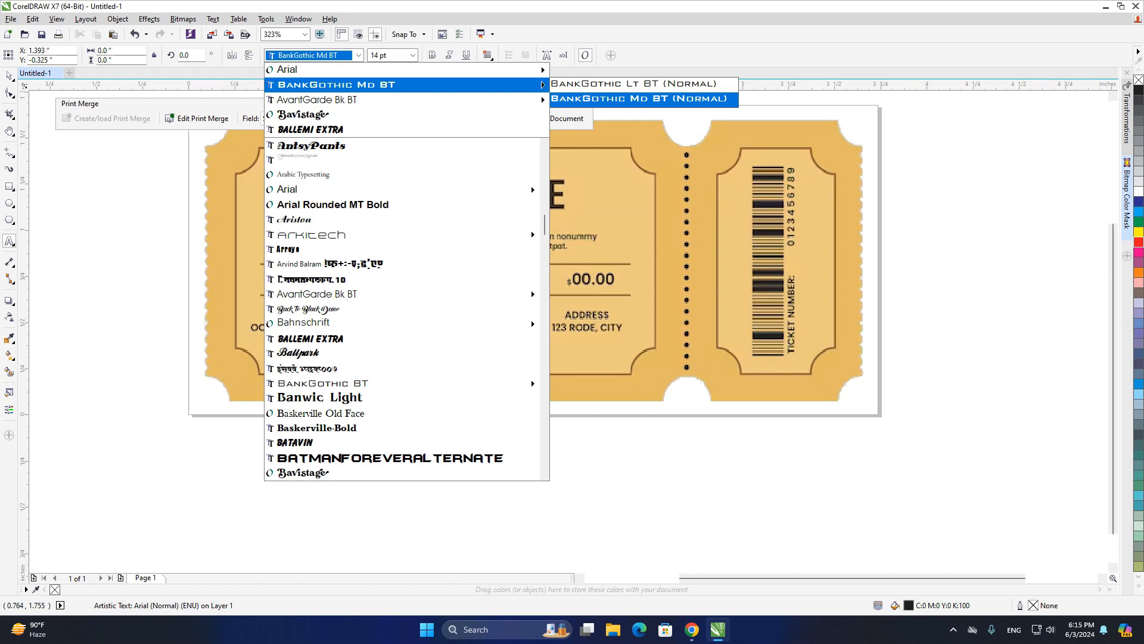
pyautogui.press('Return')
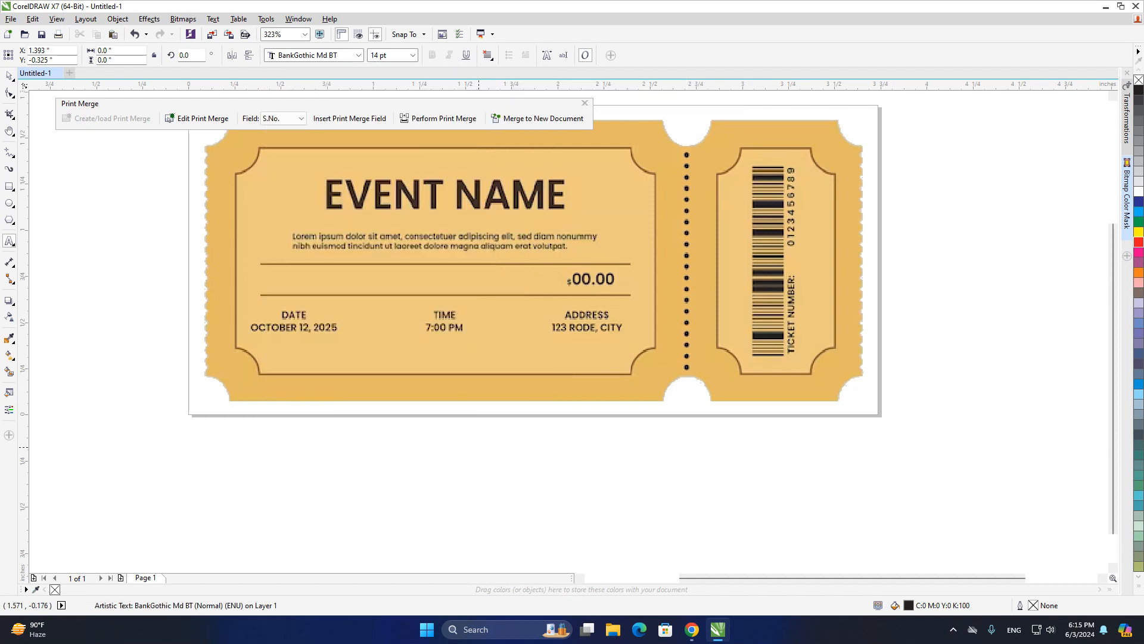
pyautogui.write('DFDF')
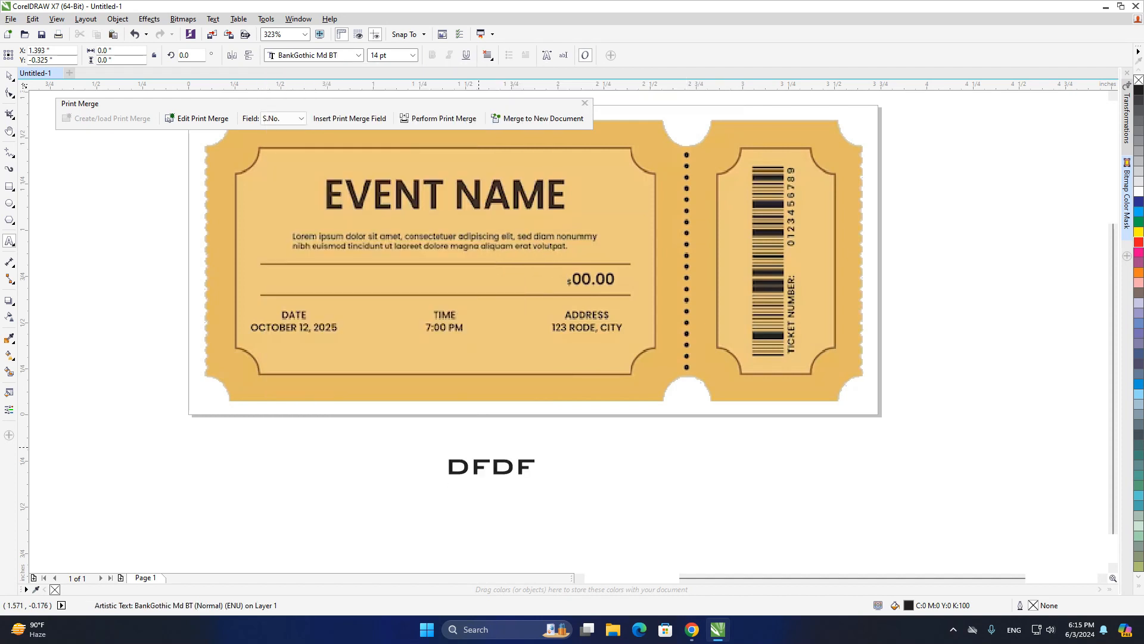
# Step: Color the DFDF placeholder text red and reduce its font size to 9 pt
pyautogui.hotkey('ctrl', 'space')
pyautogui.click(1138, 242)
pyautogui.doubleClick(491, 466)
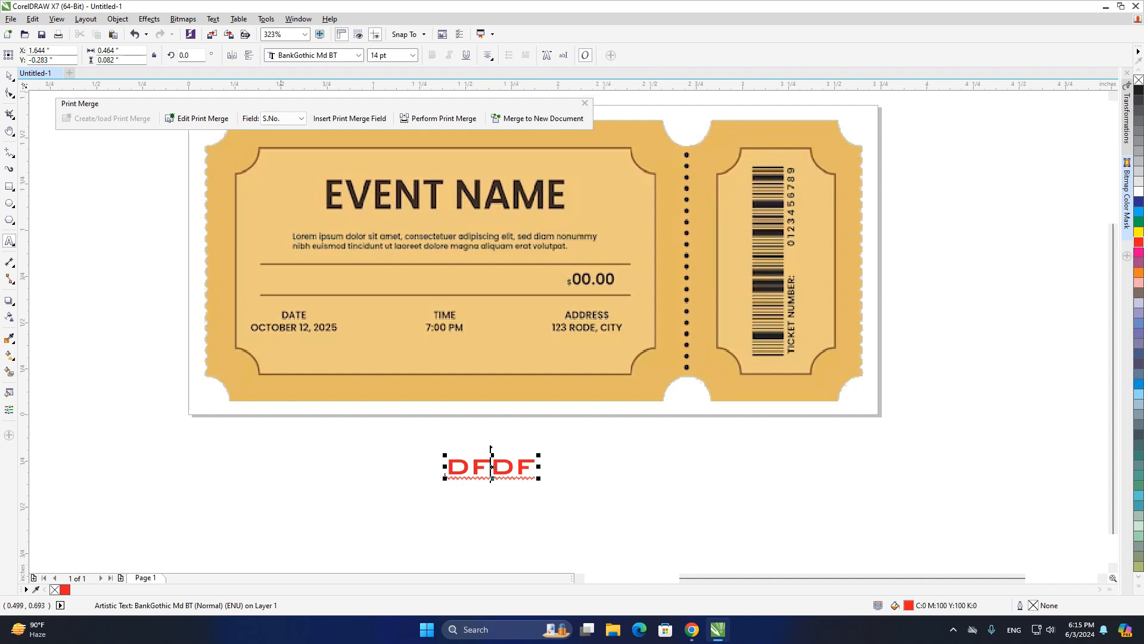
pyautogui.click(9, 75)
pyautogui.press('ctrl+KP_2')
pyautogui.press('ctrl+KP_2')
pyautogui.press('ctrl+KP_2')
pyautogui.press('ctrl+KP_2')
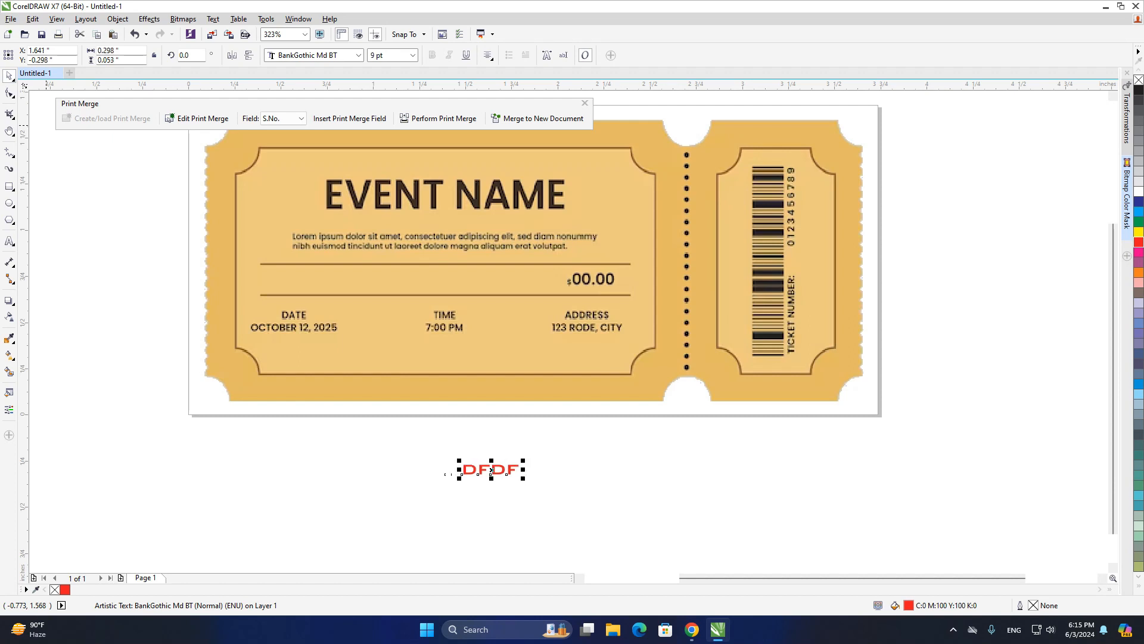
# Step: Rotate the placeholder text 90 degrees and move it onto the ticket stub beside the ticket number
pyautogui.doubleClick(186, 56)
pyautogui.write('90')
pyautogui.press('Return')
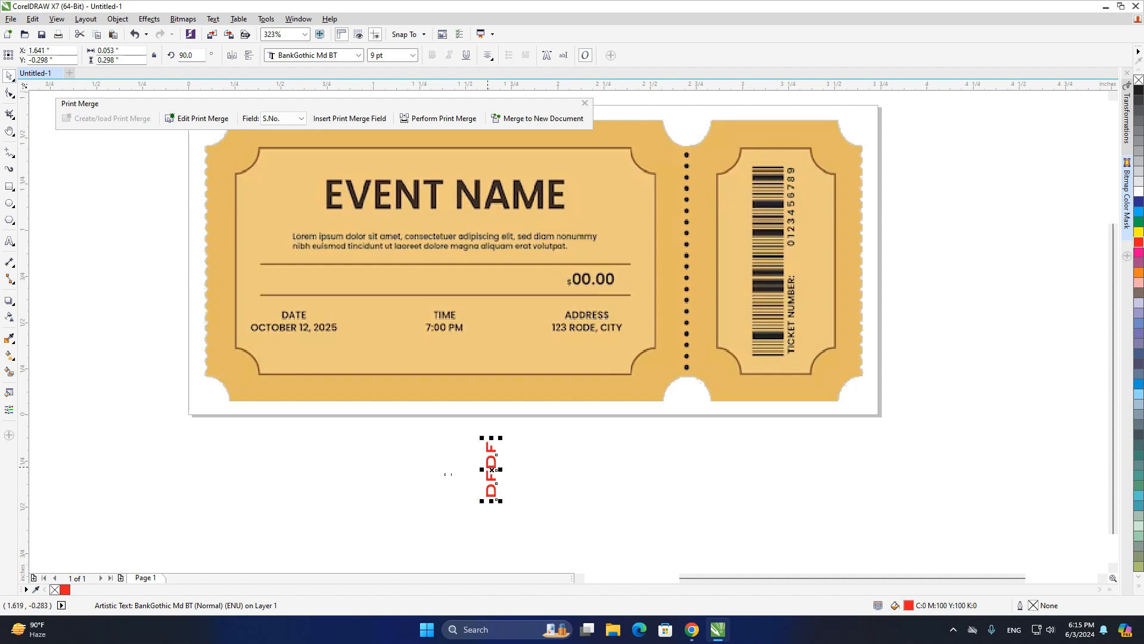
pyautogui.moveTo(490, 471); pyautogui.dragTo(815, 263)
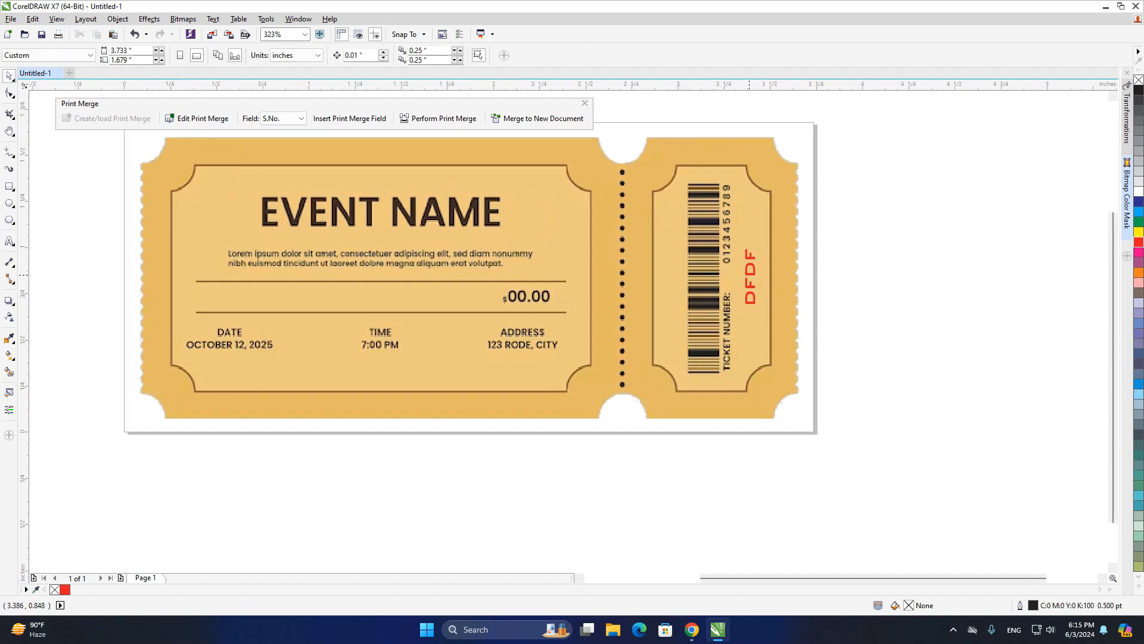
# Step: Replace the placeholder text on the stub with the S.No. print merge field and merge the tickets to a new document
pyautogui.doubleClick(750, 275)
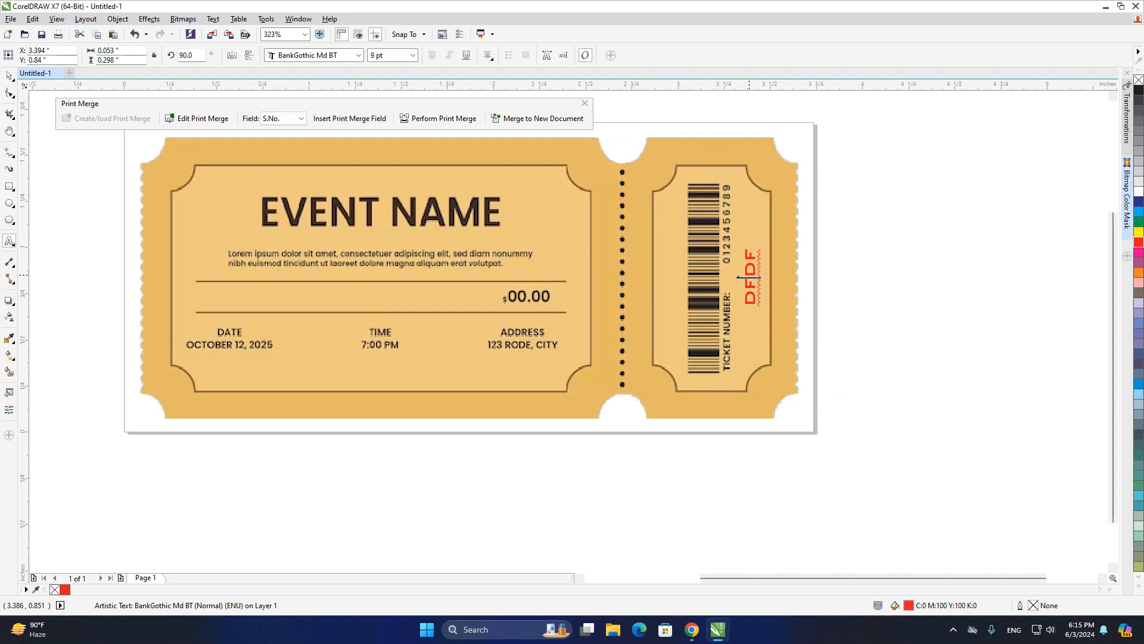
pyautogui.hotkey('ctrl', 'a')
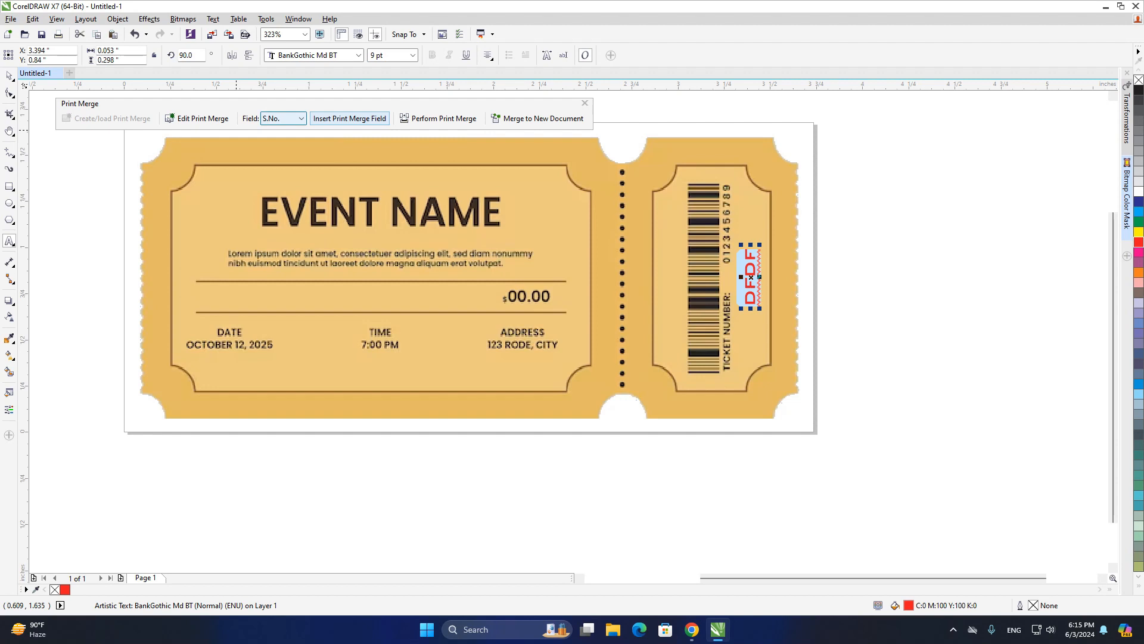
pyautogui.click(350, 118)
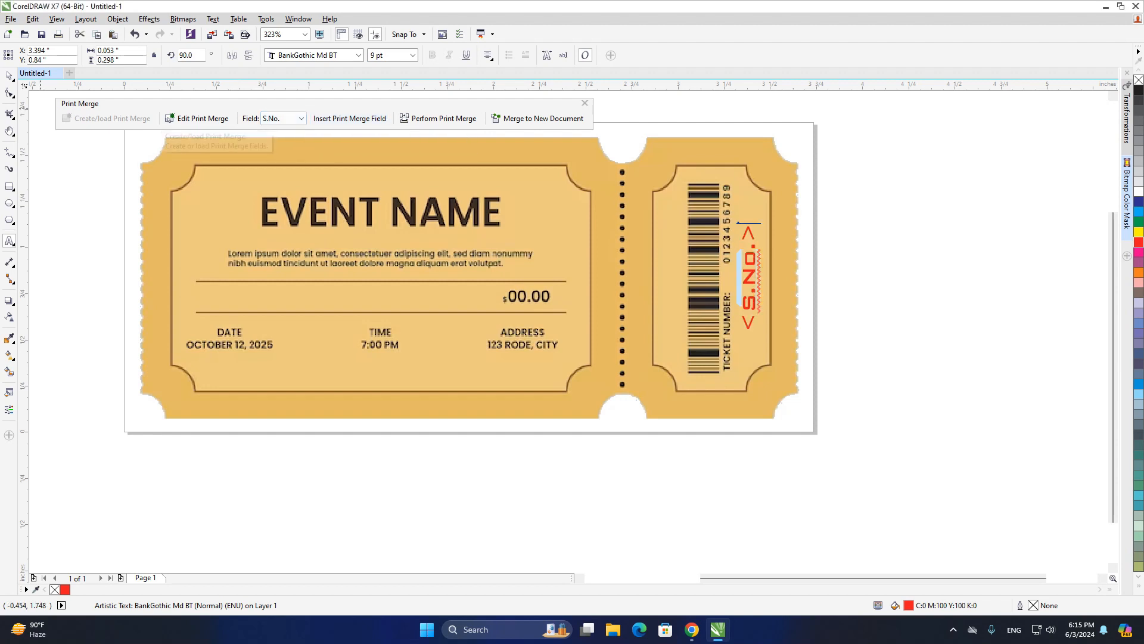
pyautogui.click(9, 75)
pyautogui.click(581, 488)
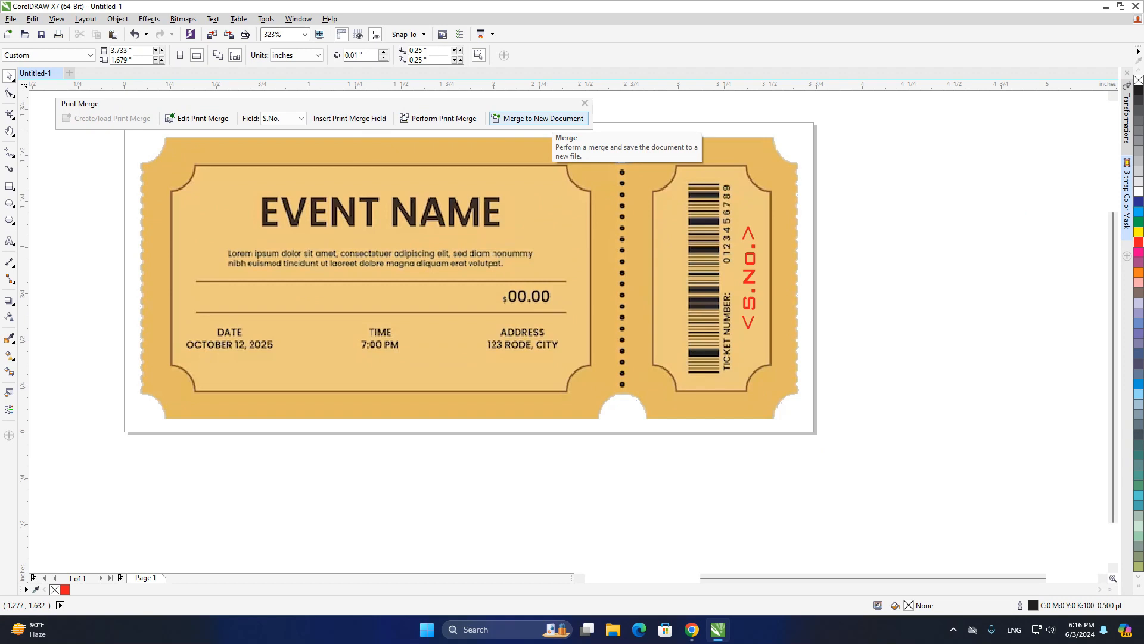
pyautogui.click(540, 118)
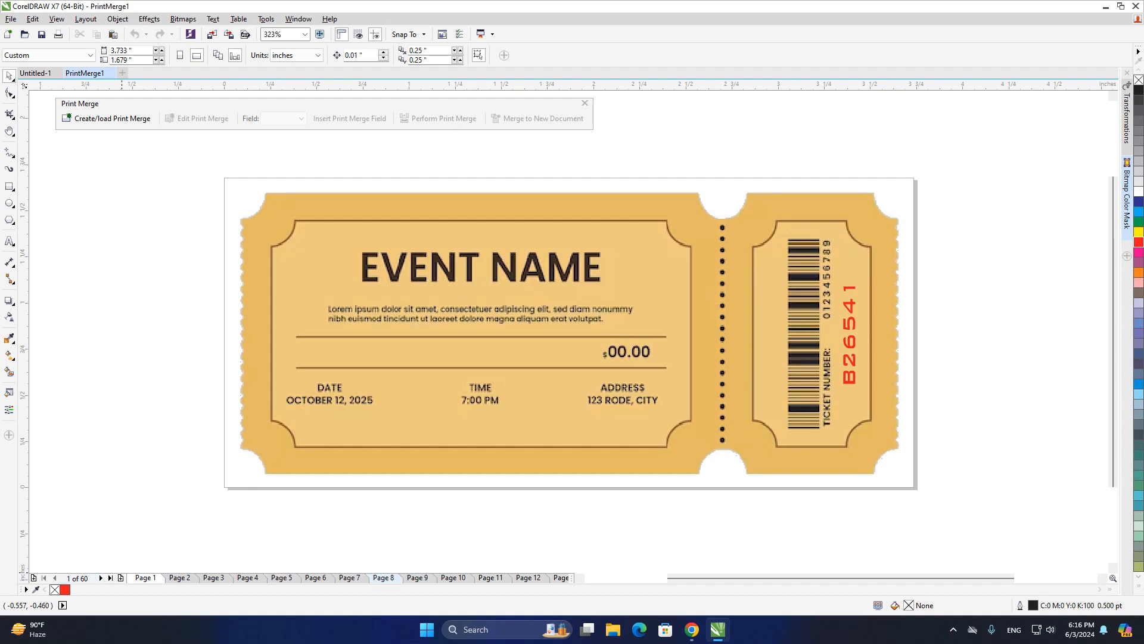
# Step: Page through the merged document to examine the serial number on each ticket
pyautogui.press('pagedown')
pyautogui.press('pagedown')
pyautogui.press('pagedown')
pyautogui.press('pagedown')
pyautogui.press('pagedown')
pyautogui.press('pagedown')
pyautogui.press('pagedown')
pyautogui.press('pagedown')
pyautogui.press('pagedown')
pyautogui.press('pagedown')
pyautogui.press('pagedown')
pyautogui.press('pagedown')
pyautogui.press('pagedown')
pyautogui.press('pagedown')
pyautogui.press('pagedown')
pyautogui.press('pagedown')
pyautogui.press('pagedown')
pyautogui.press('pagedown')
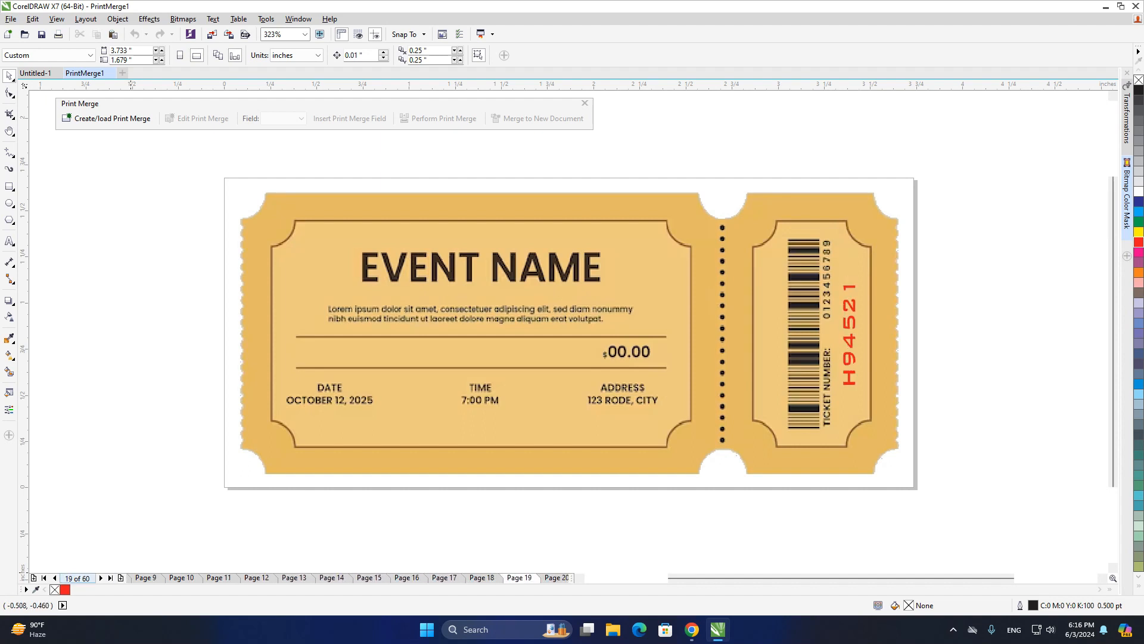
pyautogui.click(111, 578)
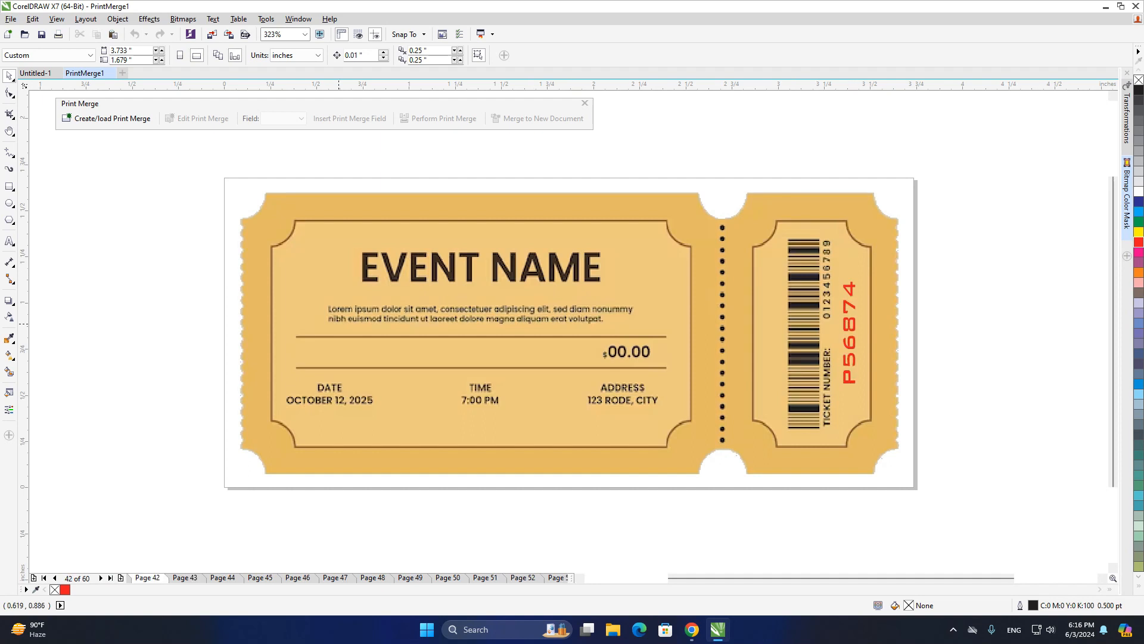
# Step: Return to the Untitled-1 ticket template, select the ticket artwork and perform the print merge
pyautogui.click(35, 73)
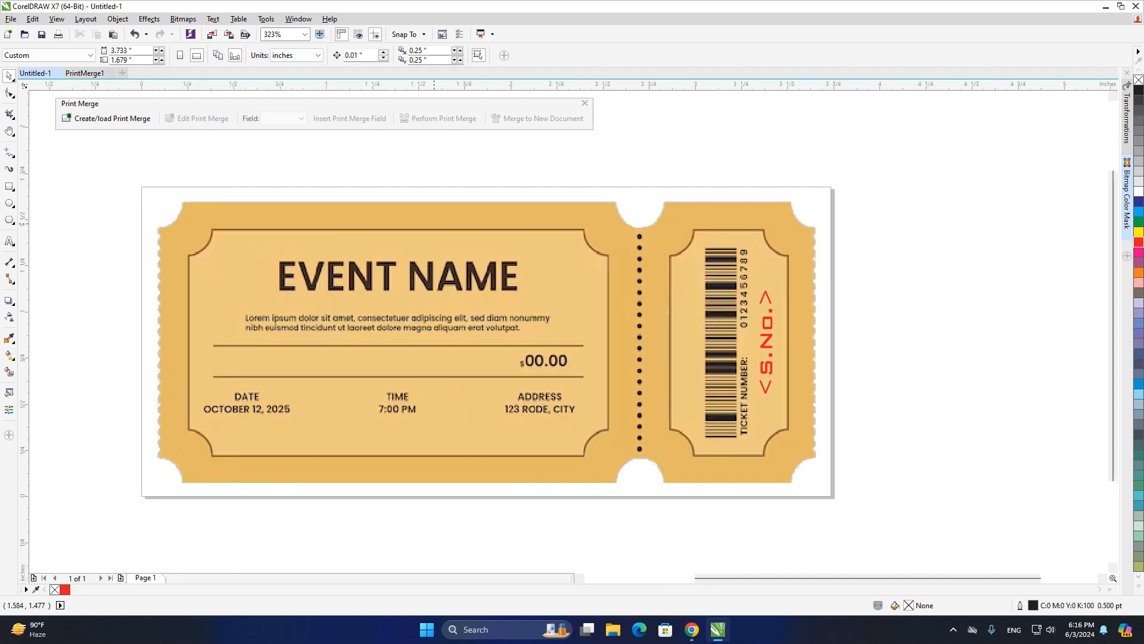
pyautogui.hotkey('ctrl', 'p')
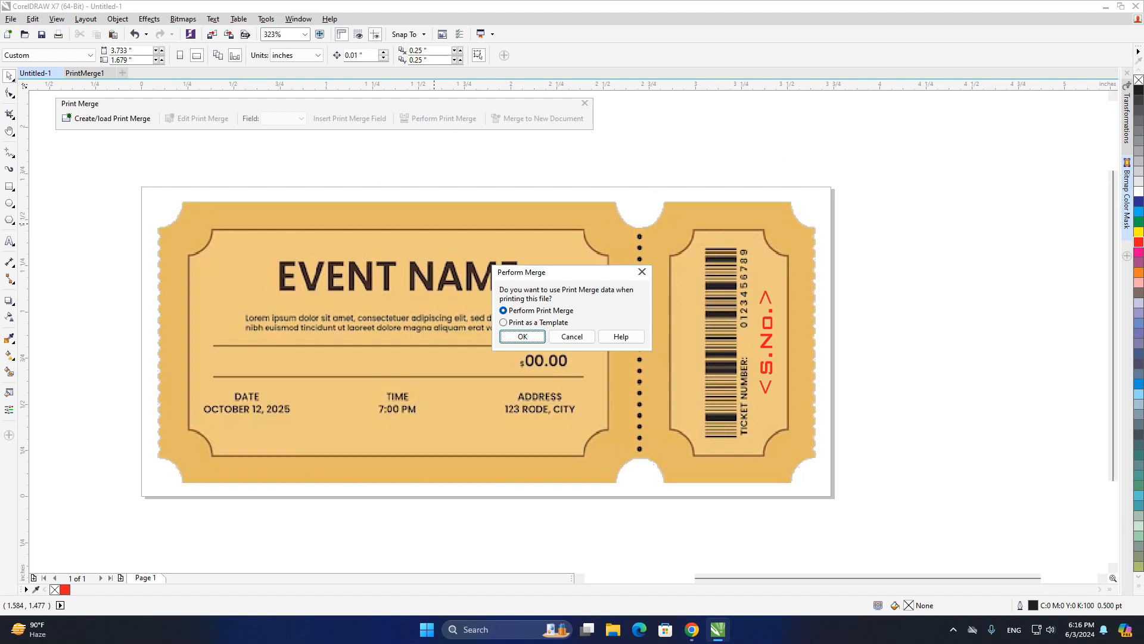
pyautogui.click(572, 337)
pyautogui.click(426, 263)
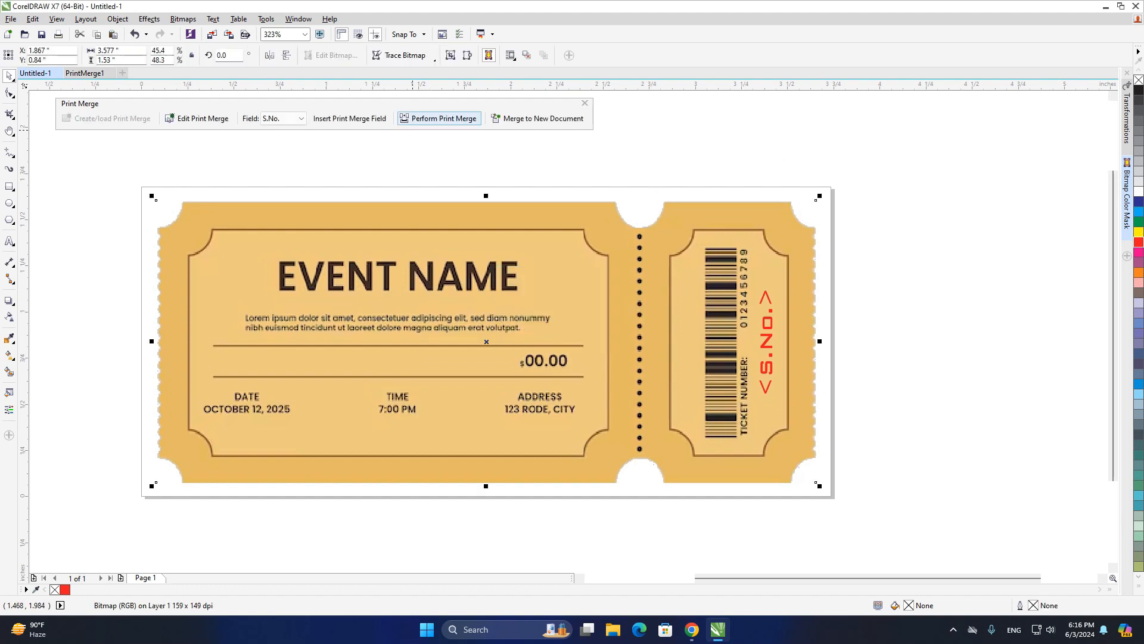
pyautogui.click(439, 118)
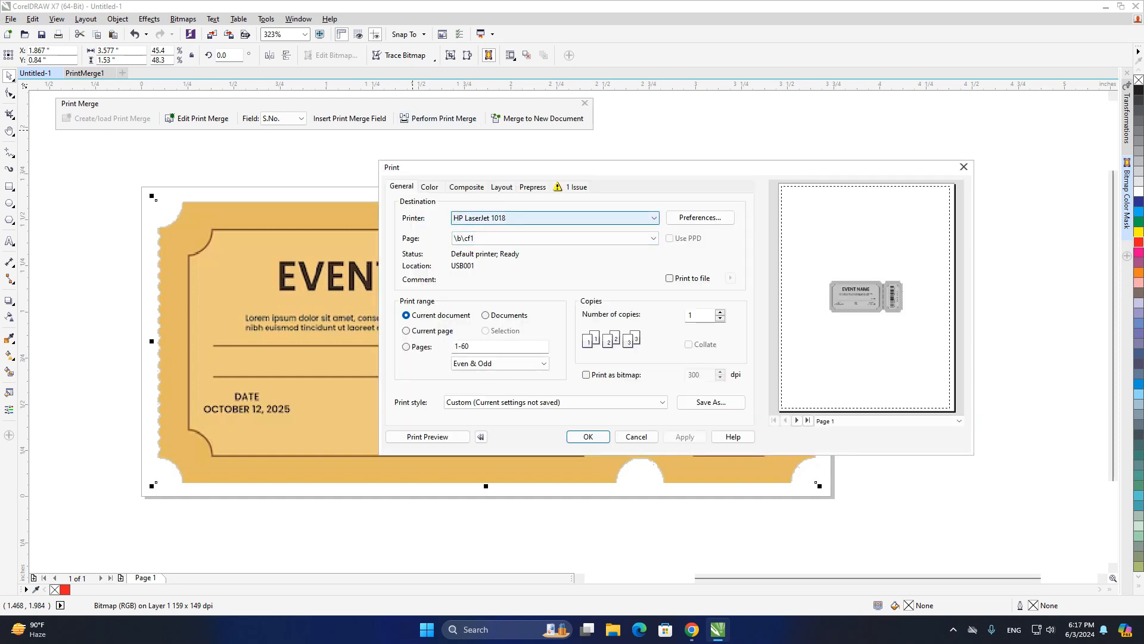
# Step: Examine the orientation and paper size options offered by the Microsoft Print to PDF printer
pyautogui.click(555, 218)
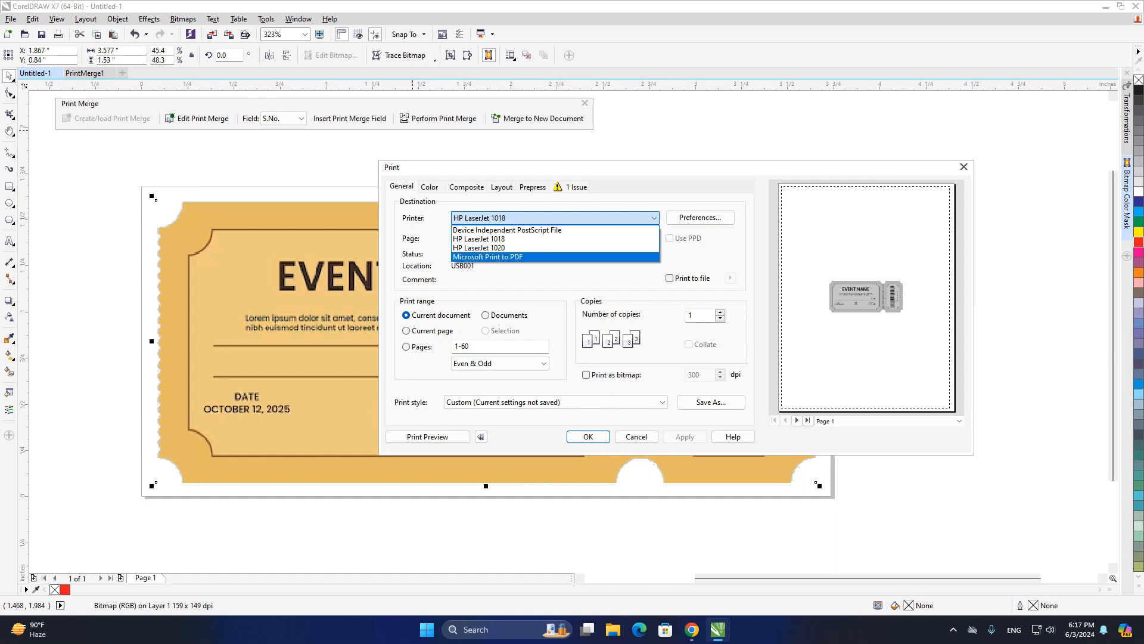
pyautogui.click(487, 257)
pyautogui.click(700, 217)
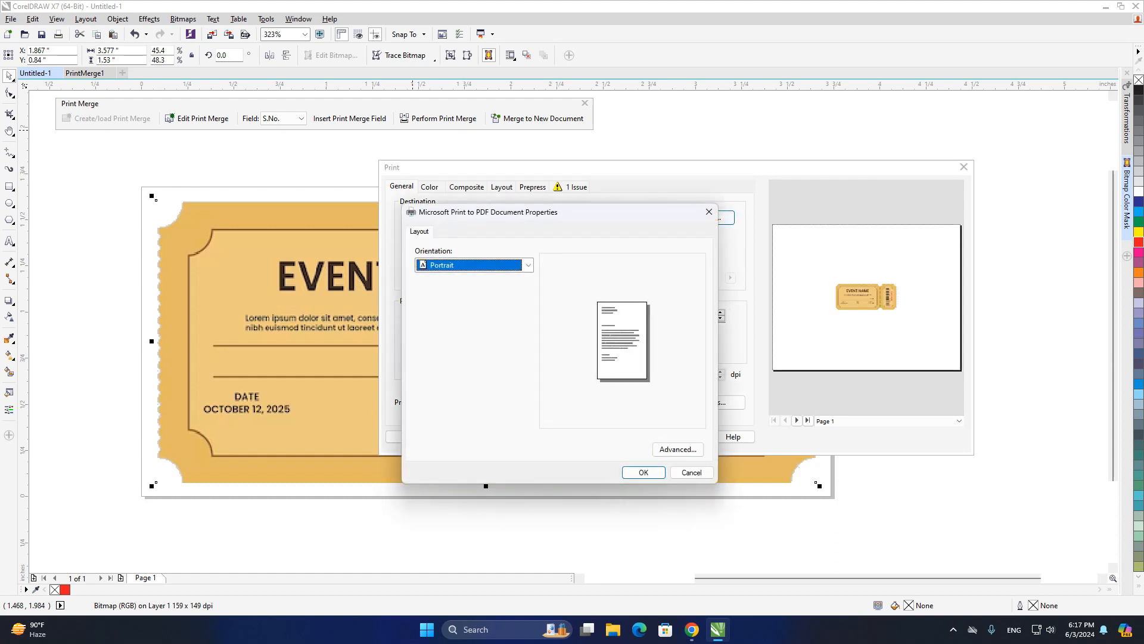
pyautogui.click(528, 266)
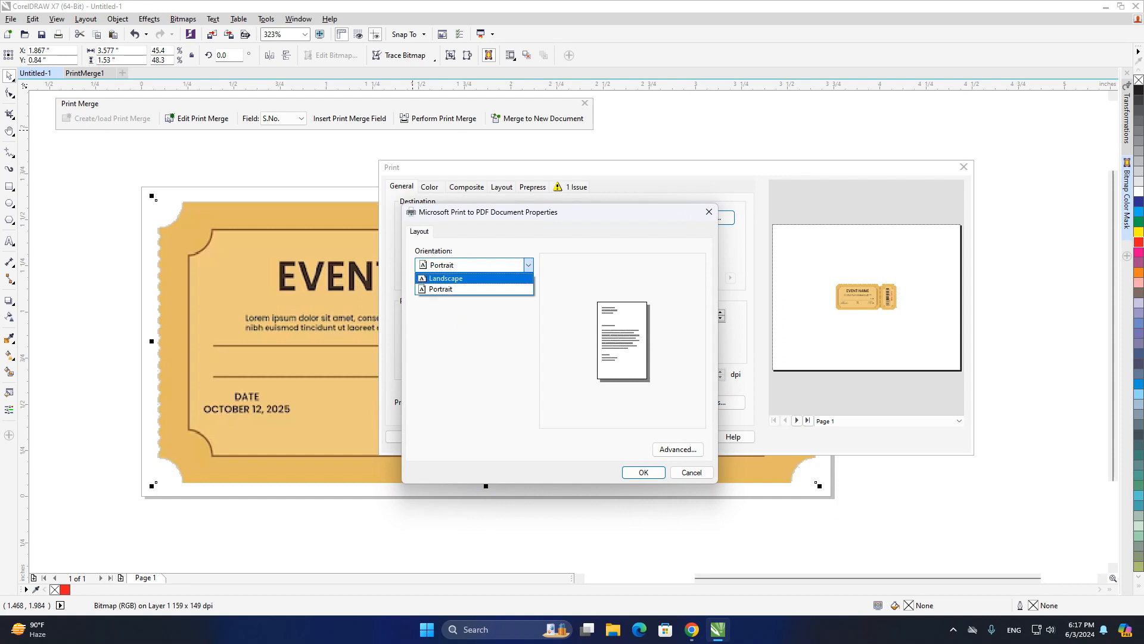
pyautogui.click(528, 265)
pyautogui.click(678, 449)
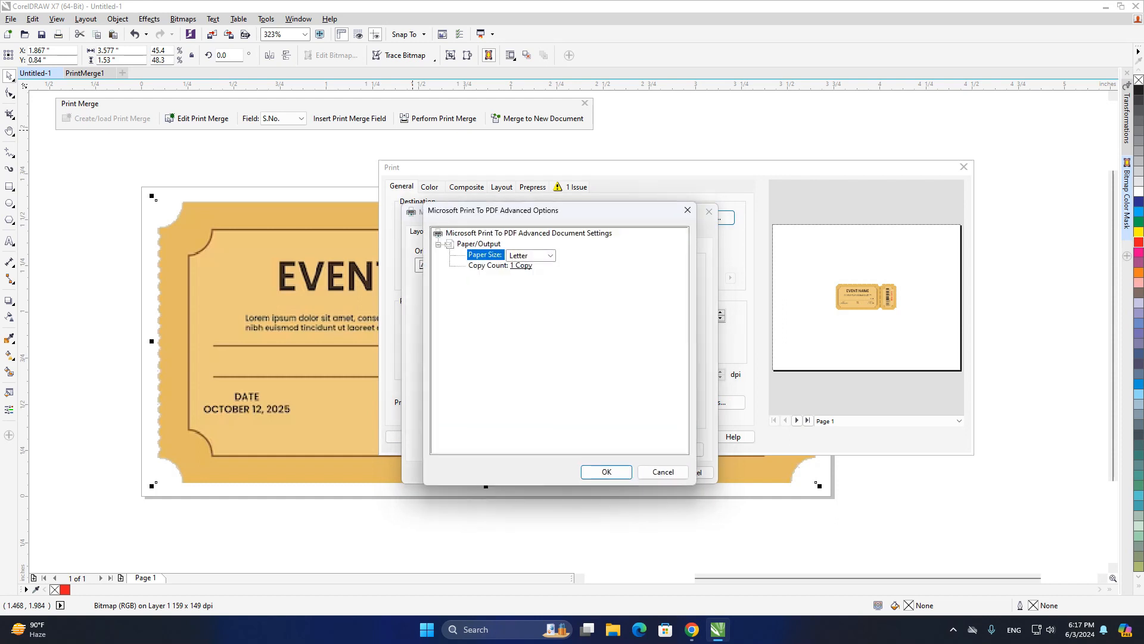
pyautogui.click(550, 255)
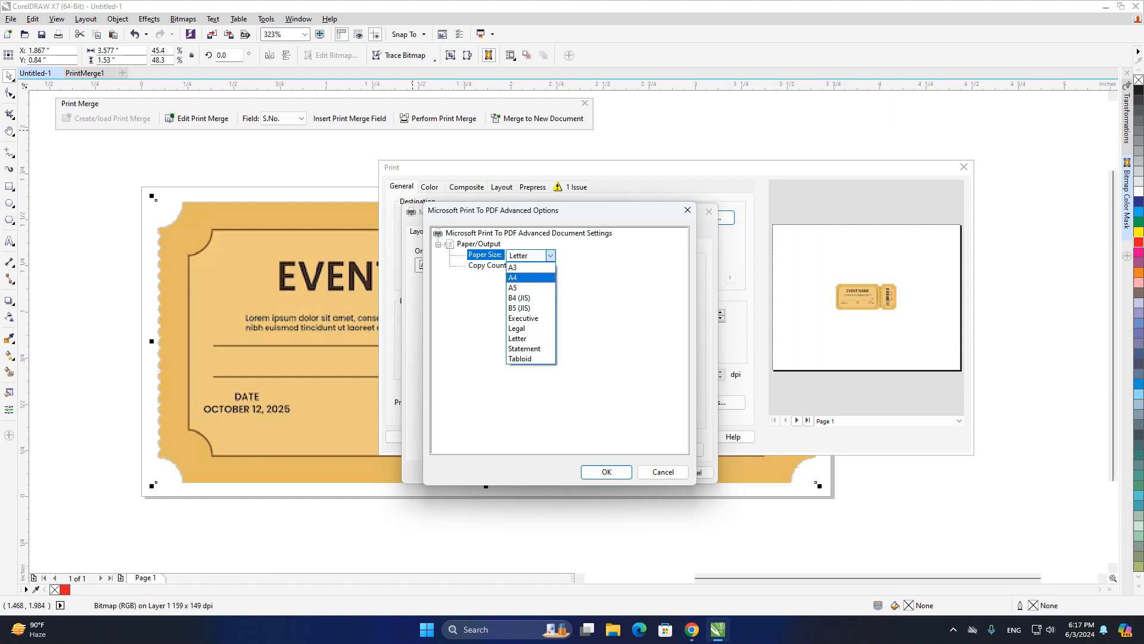
pyautogui.click(662, 472)
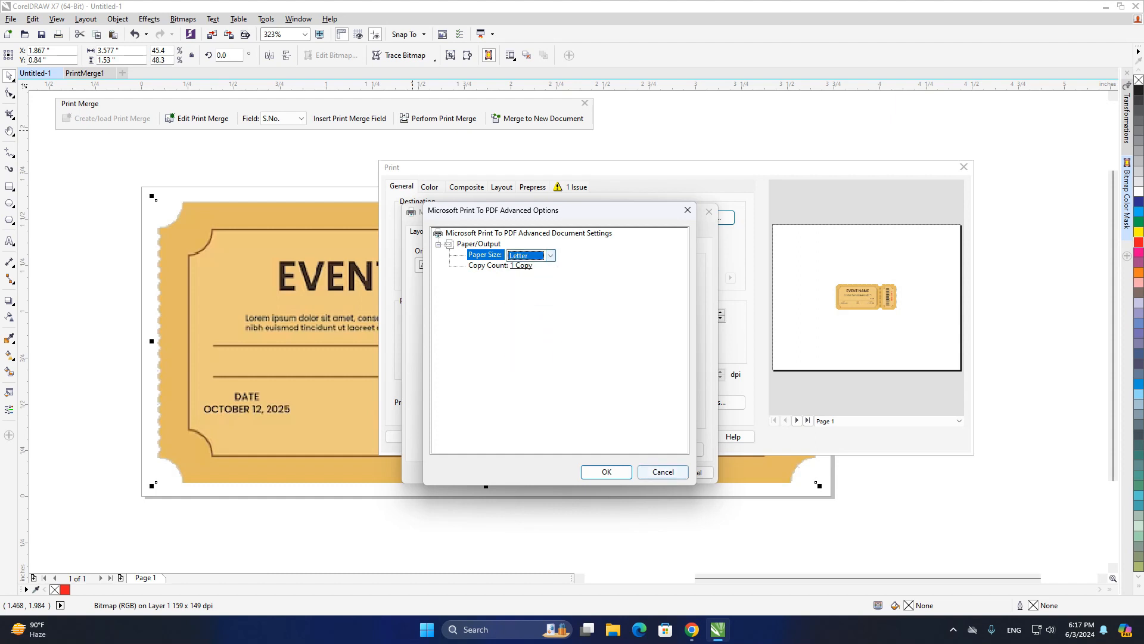
pyautogui.click(663, 472)
pyautogui.click(692, 473)
# Step: Choose Device Independent PostScript File as the printer and set its custom paper to 12 inches wide and 18 inches high
pyautogui.click(544, 219)
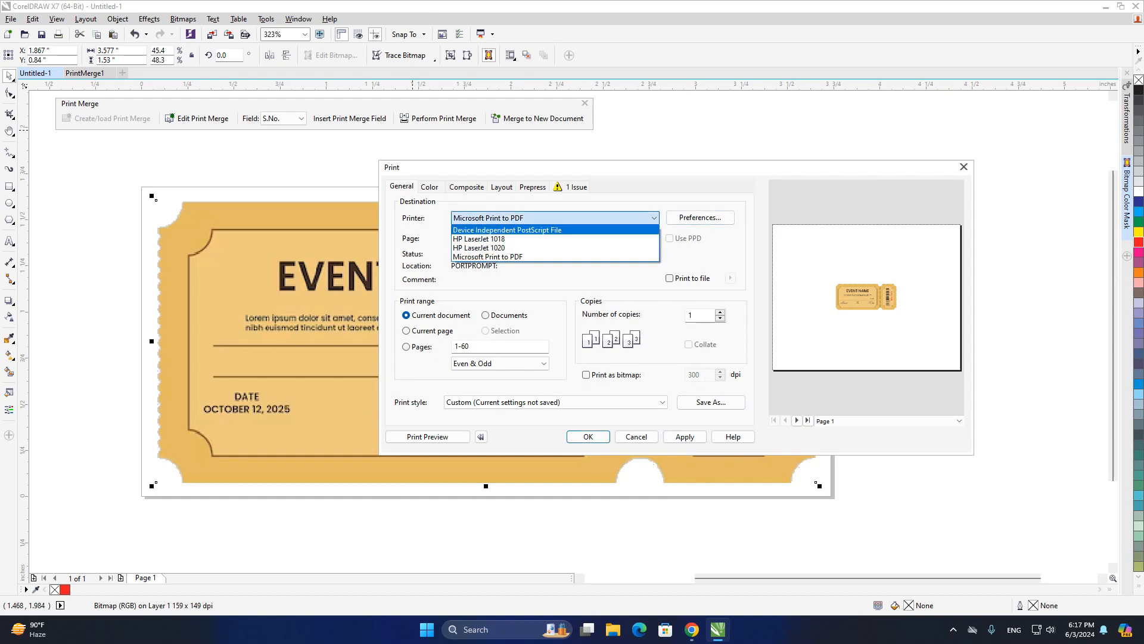
pyautogui.click(507, 230)
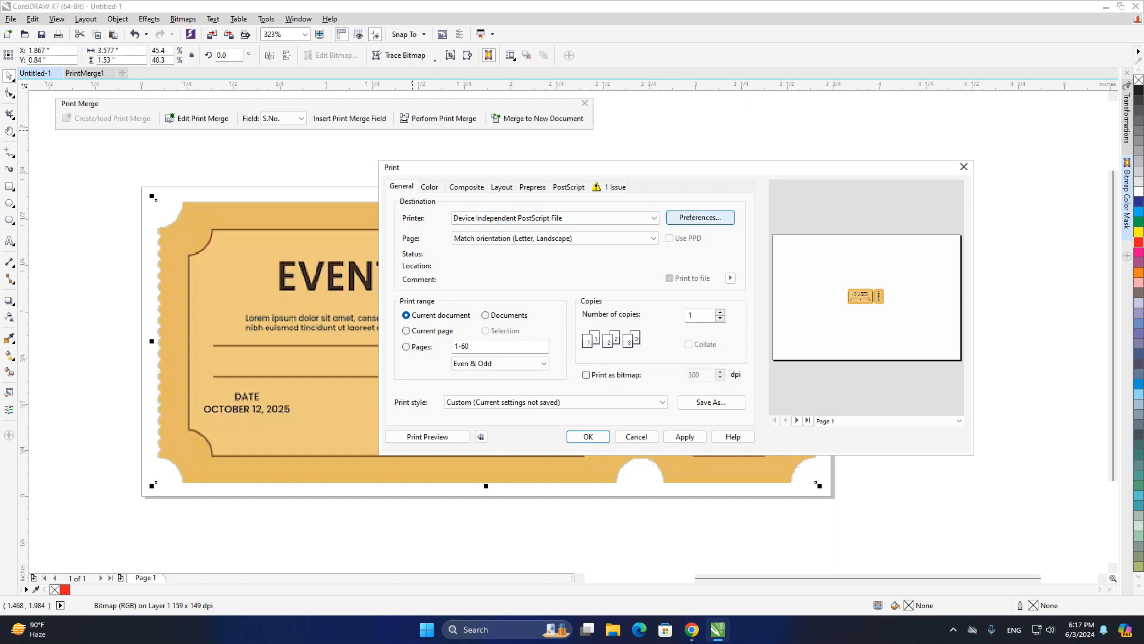
pyautogui.click(700, 218)
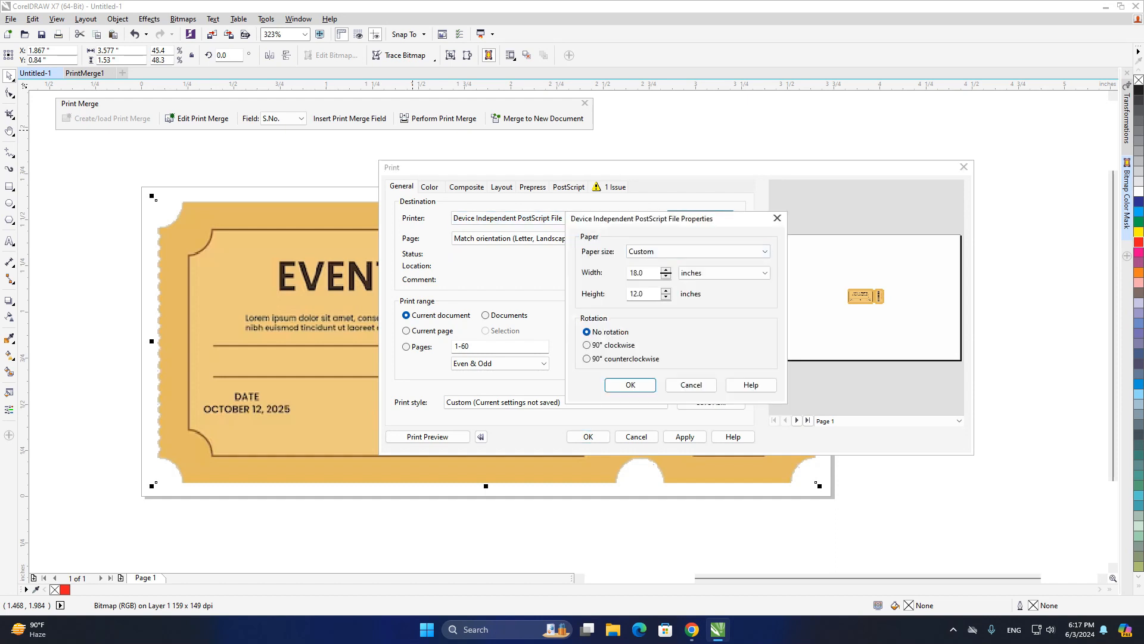
pyautogui.doubleClick(642, 273)
pyautogui.write('12')
pyautogui.press('Tab')
pyautogui.press('Tab')
pyautogui.write('18')
pyautogui.press('Tab')
pyautogui.press('Return')
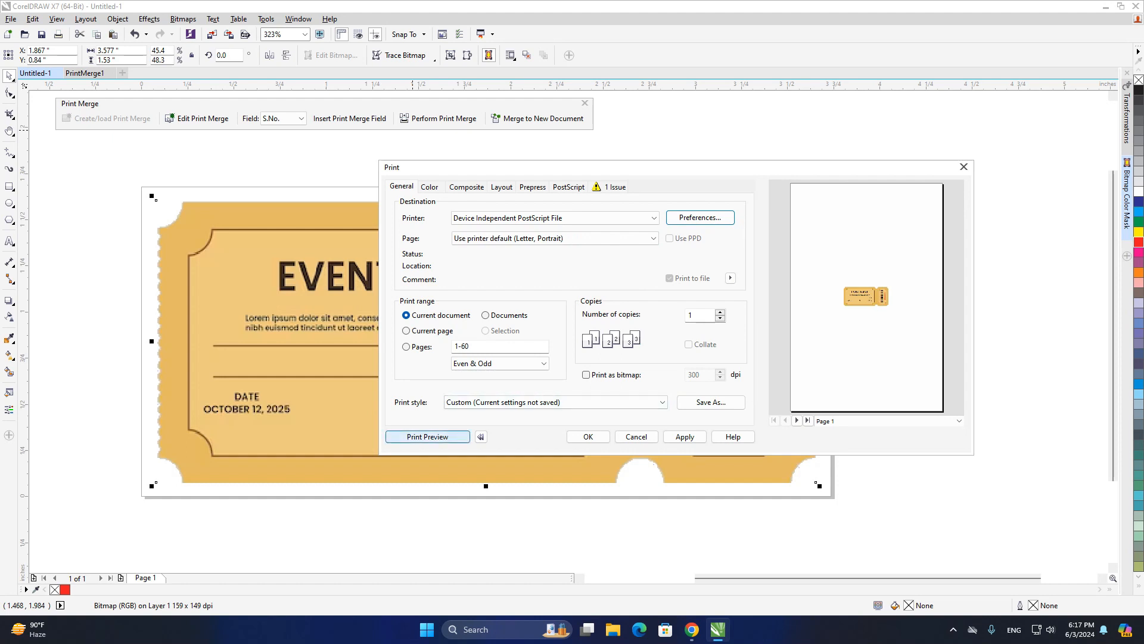
# Step: In the print preview, impose the tickets as 3 across and 10 down on the sheet and add crop marks
pyautogui.click(427, 436)
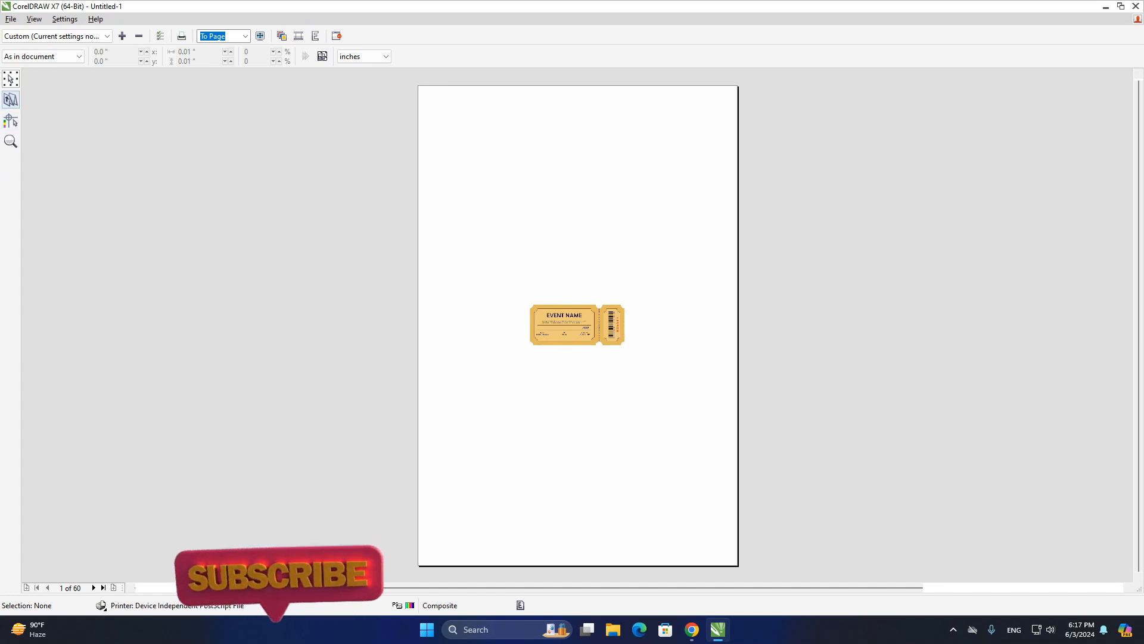
pyautogui.click(11, 99)
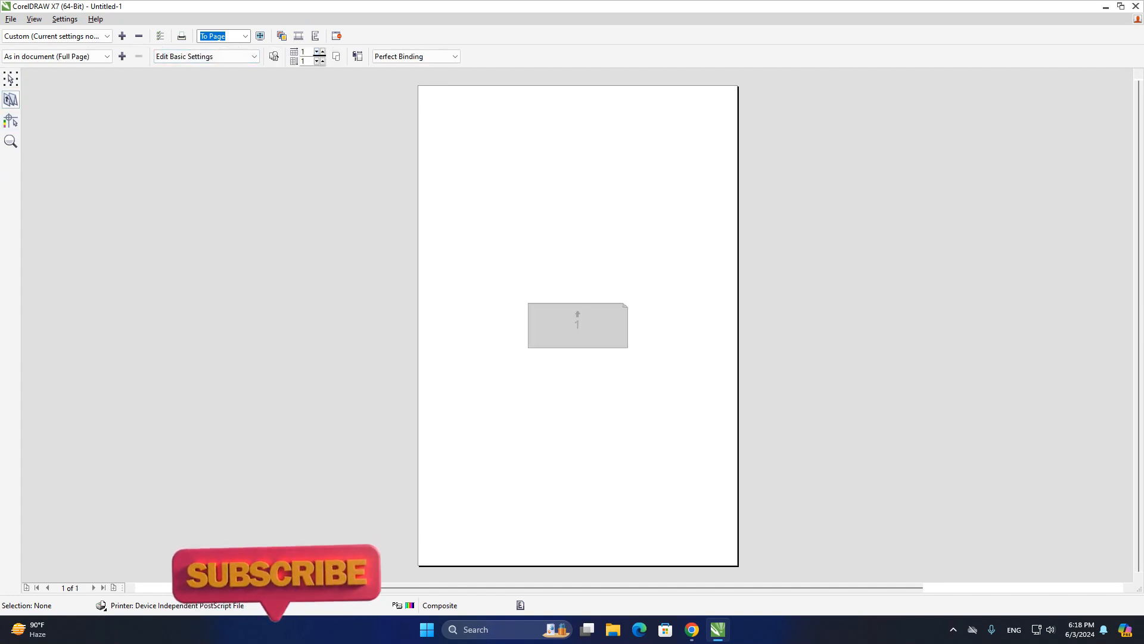
pyautogui.write('3')
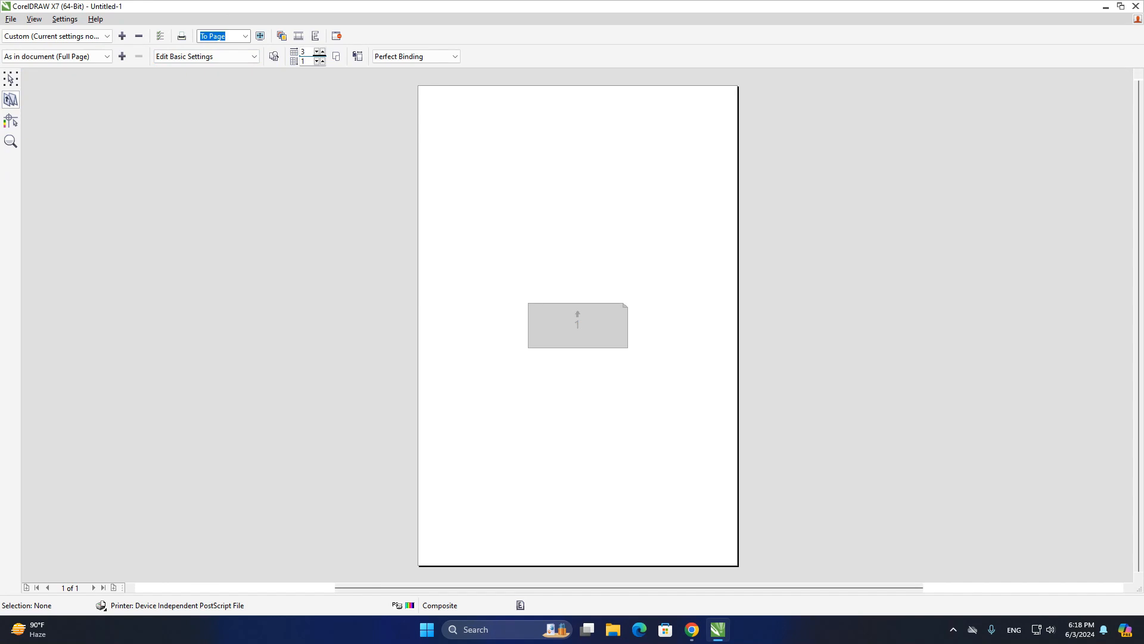
pyautogui.press('Tab')
pyautogui.write('10')
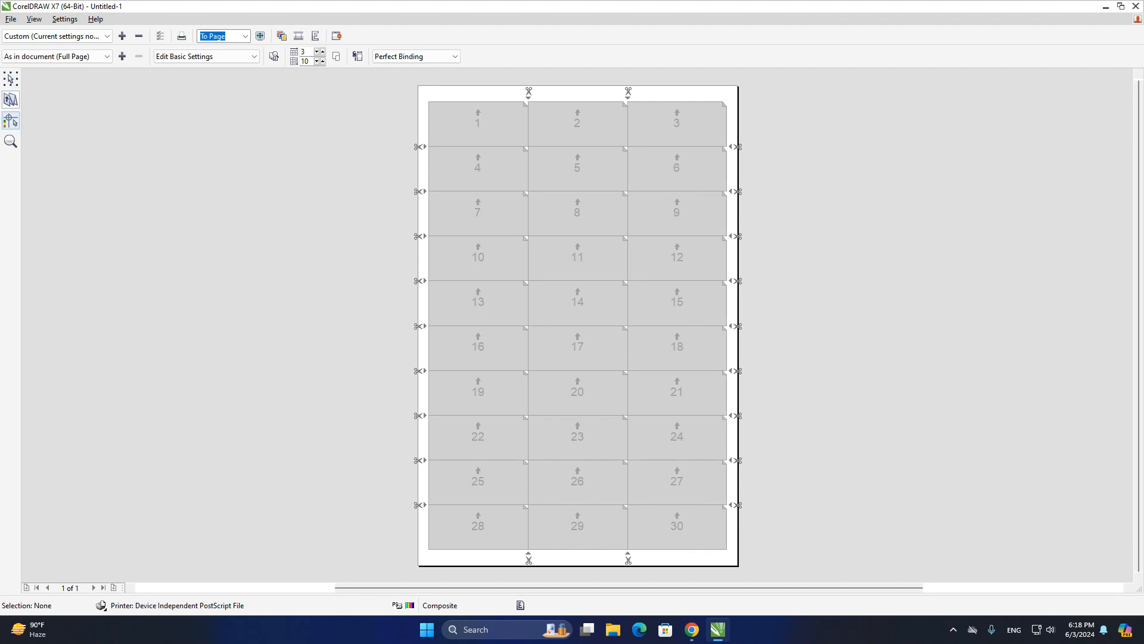
pyautogui.click(11, 121)
pyautogui.click(206, 56)
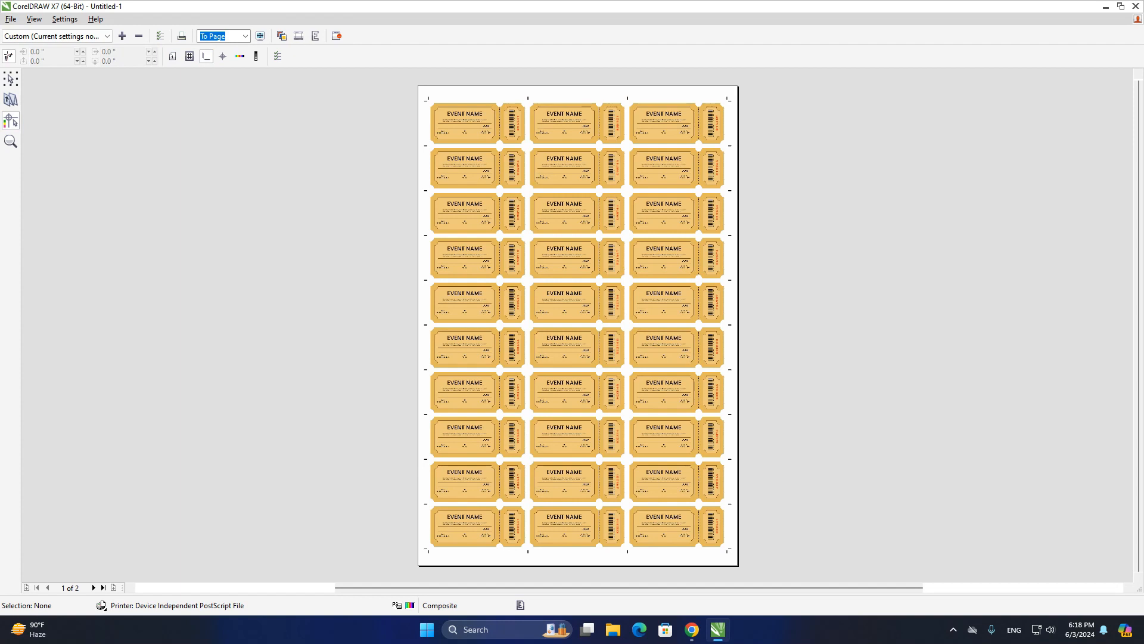
# Step: Check the serial numbers on both sheets, print them to Ticket.ps on the Desktop over the existing file, and close the preview
pyautogui.click(10, 78)
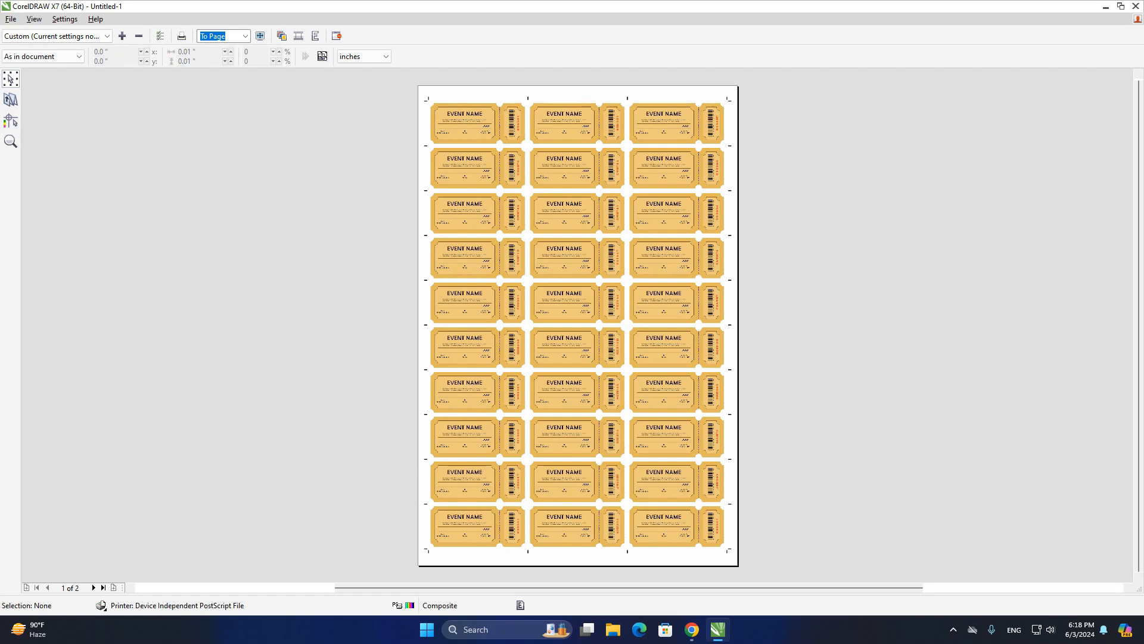
pyautogui.scroll(6, 578, 326)
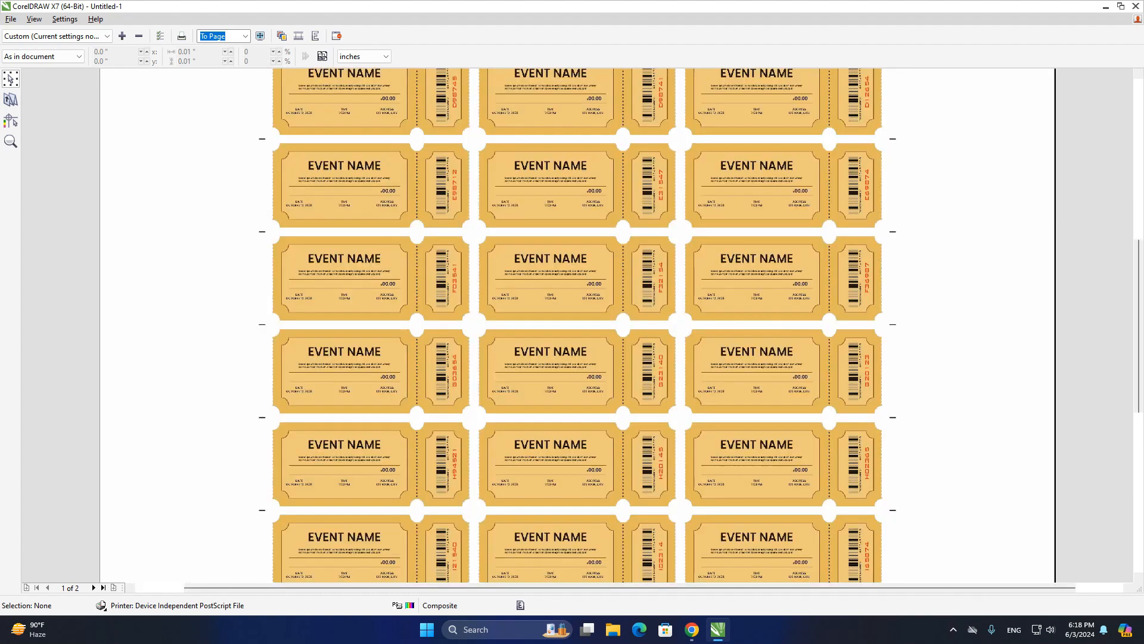
pyautogui.scroll(2, 578, 325)
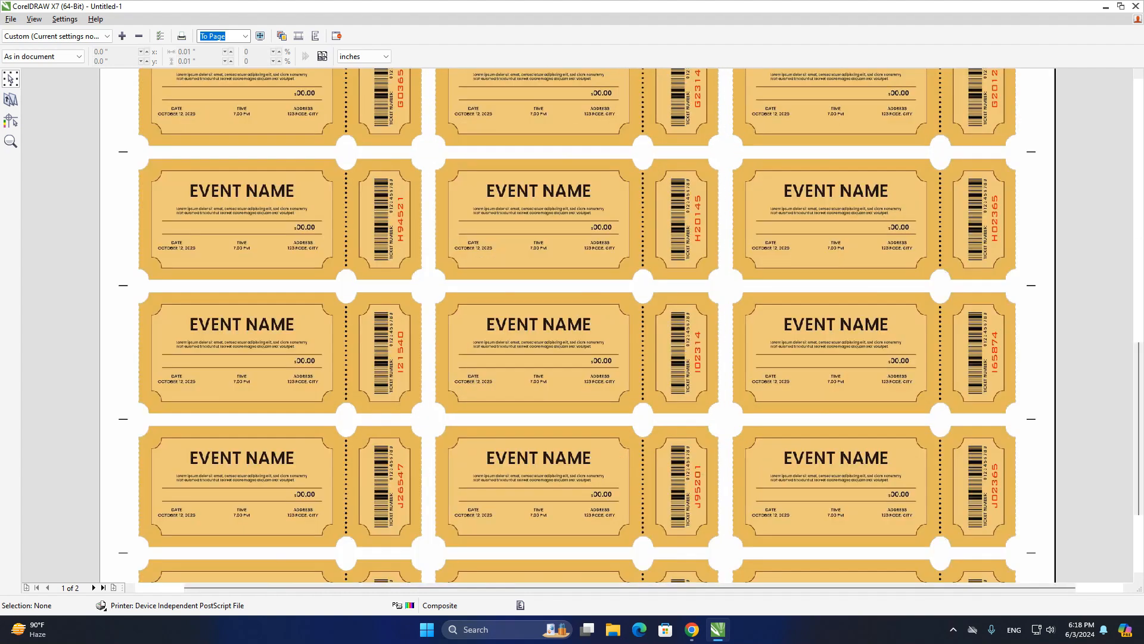
pyautogui.scroll(-3, 577, 325)
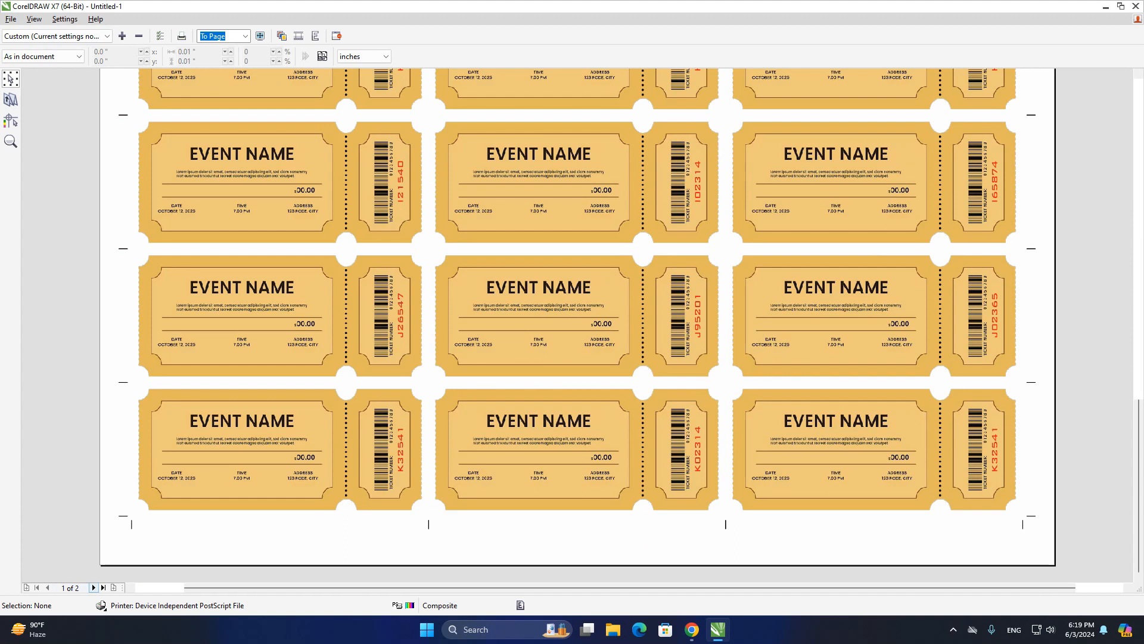
pyautogui.click(103, 588)
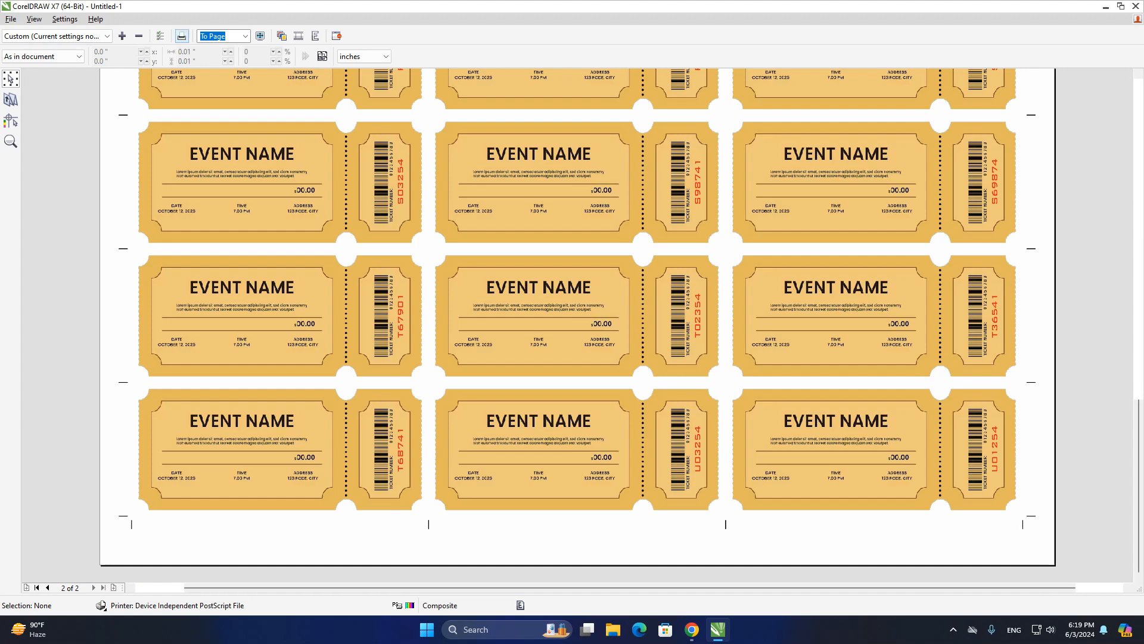
pyautogui.click(182, 36)
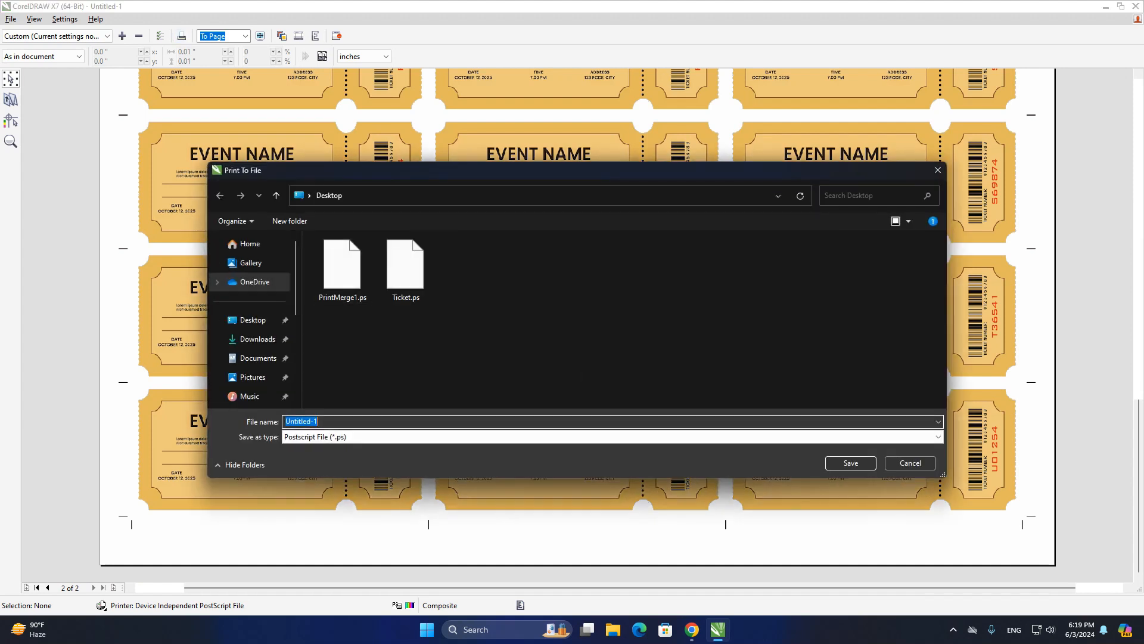
pyautogui.click(406, 269)
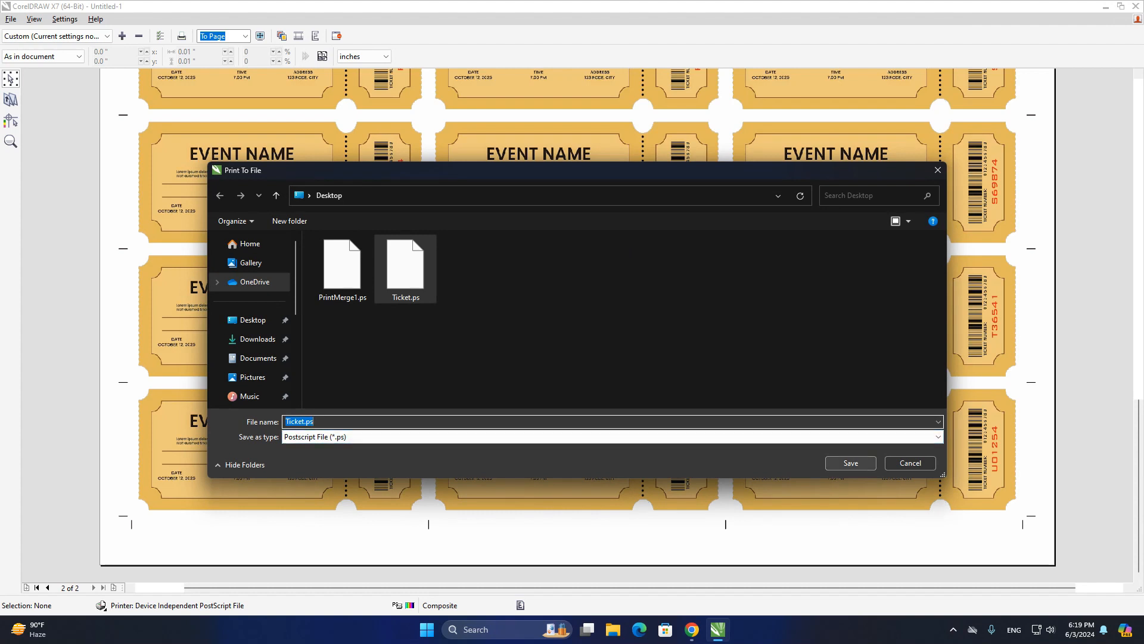
pyautogui.press('Return')
pyautogui.click(601, 314)
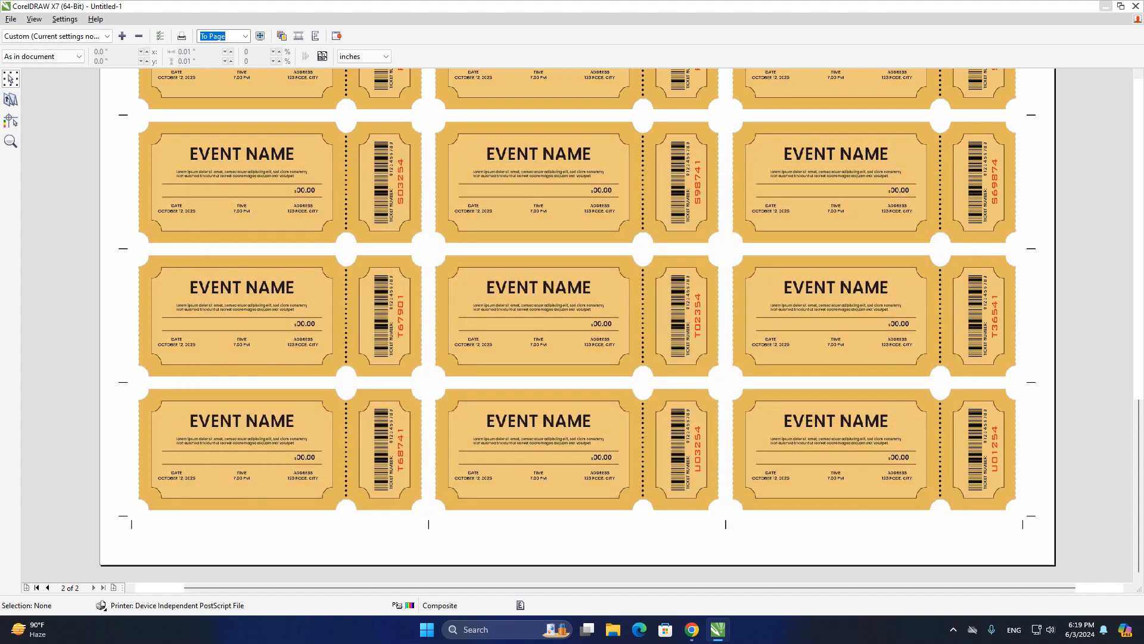
pyautogui.click(337, 36)
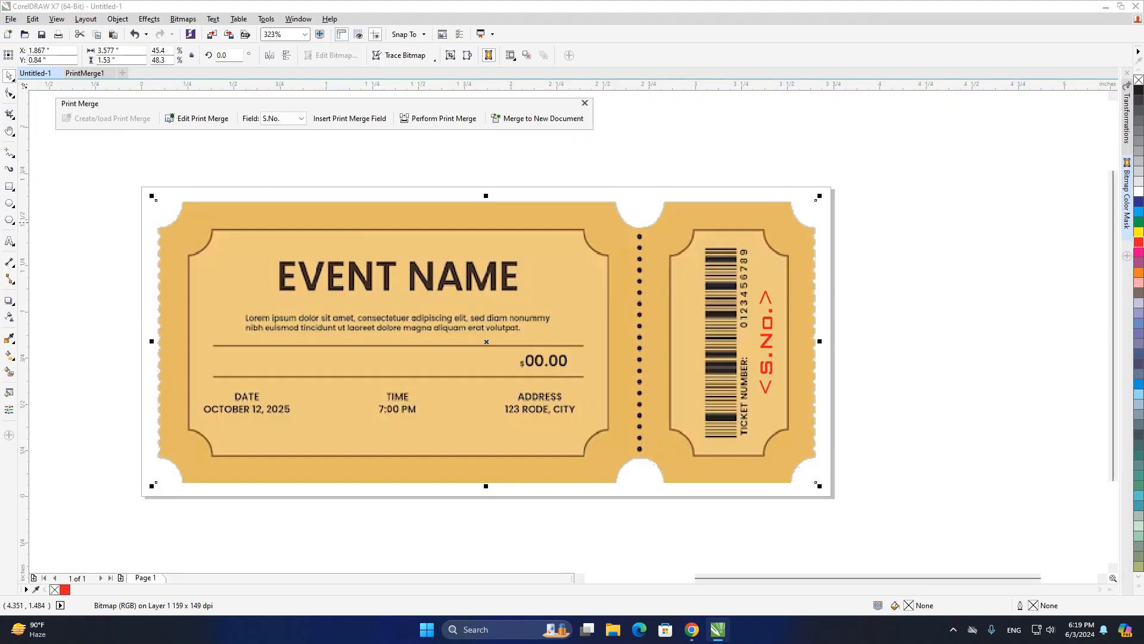
# Step: Switch to Chrome and search Google for "ps to pdf converter" in a new tab
pyautogui.click(1105, 6)
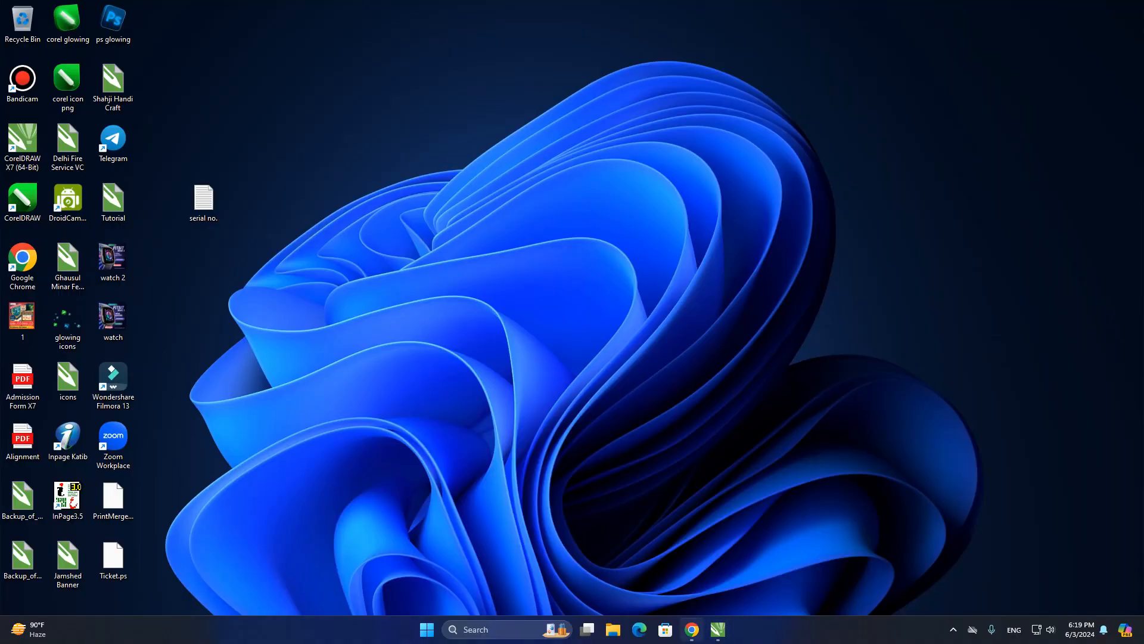
pyautogui.click(691, 629)
pyautogui.hotkey('ctrl', 't')
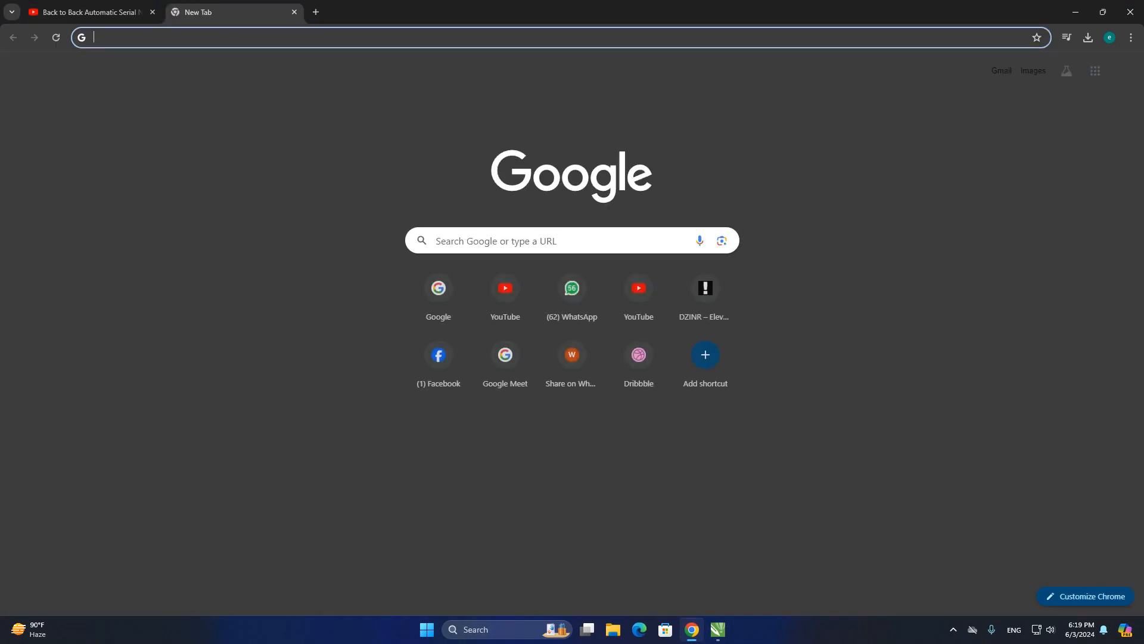
pyautogui.write('go')
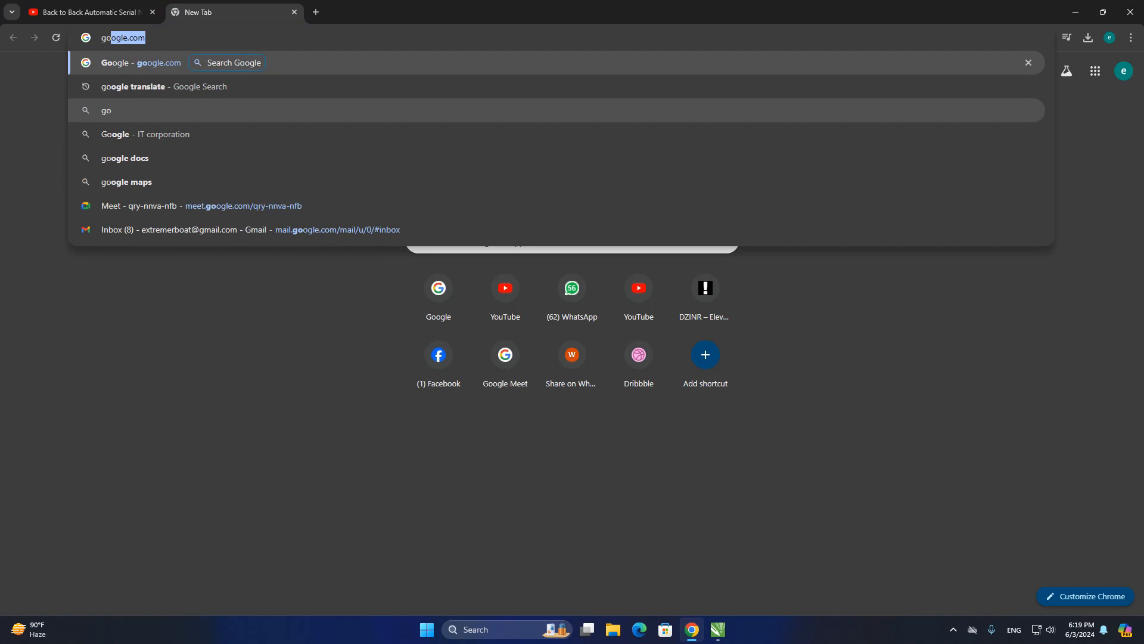
pyautogui.press('Return')
pyautogui.write('ps to')
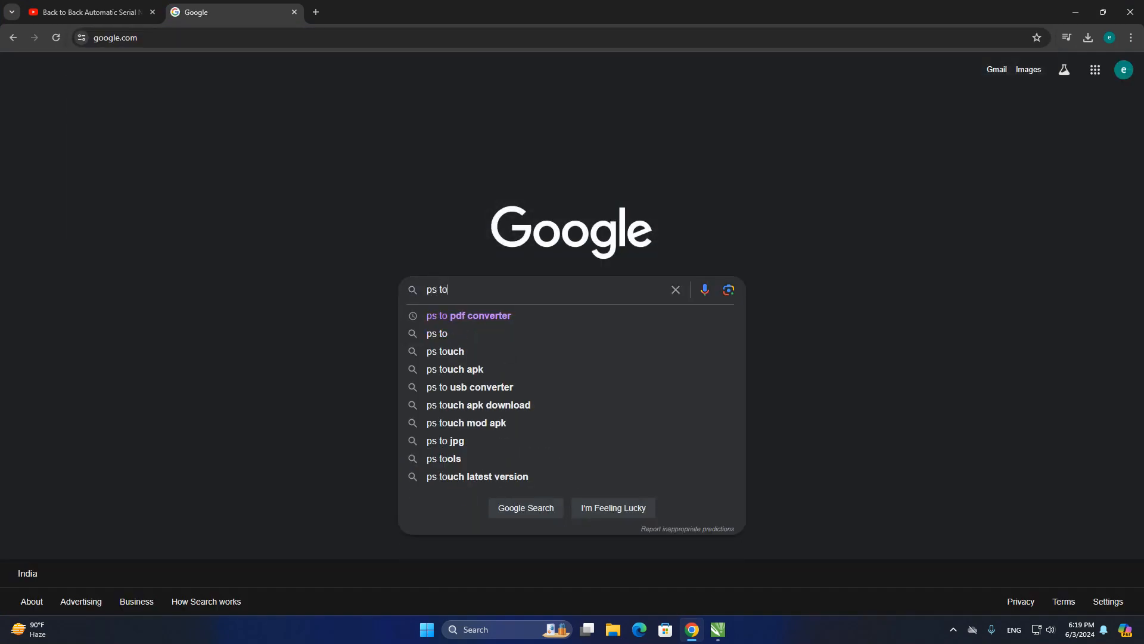
pyautogui.press('Down')
pyautogui.press('Return')
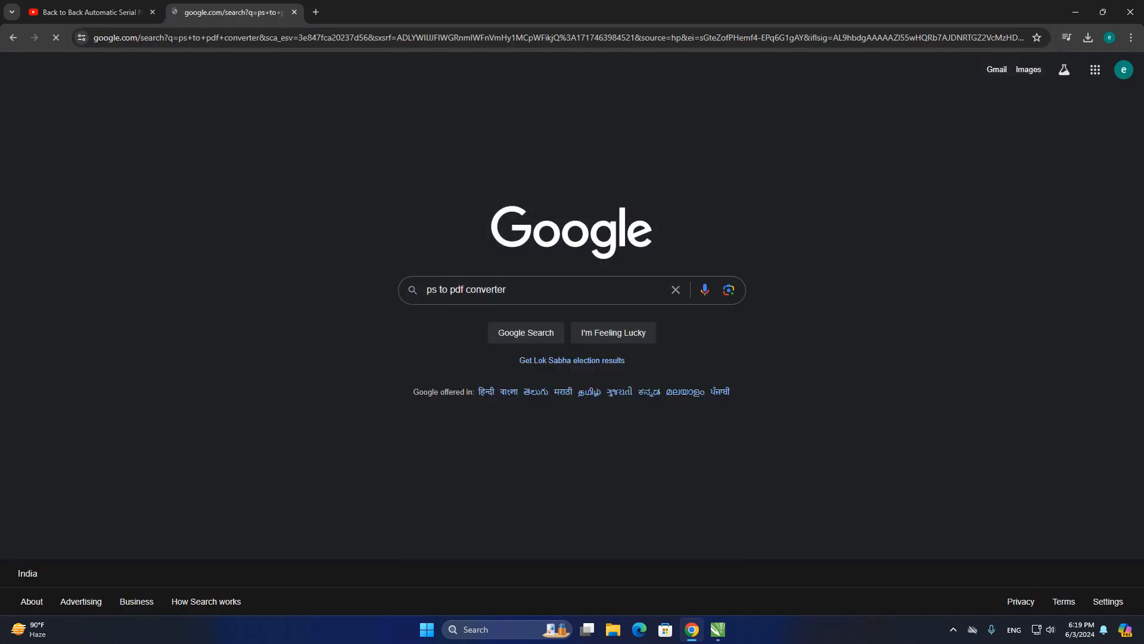
# Step: Open the online2pdf.com PS to PDF converter from the search results and select Ticket.ps from the Desktop for conversion
pyautogui.click(267, 266)
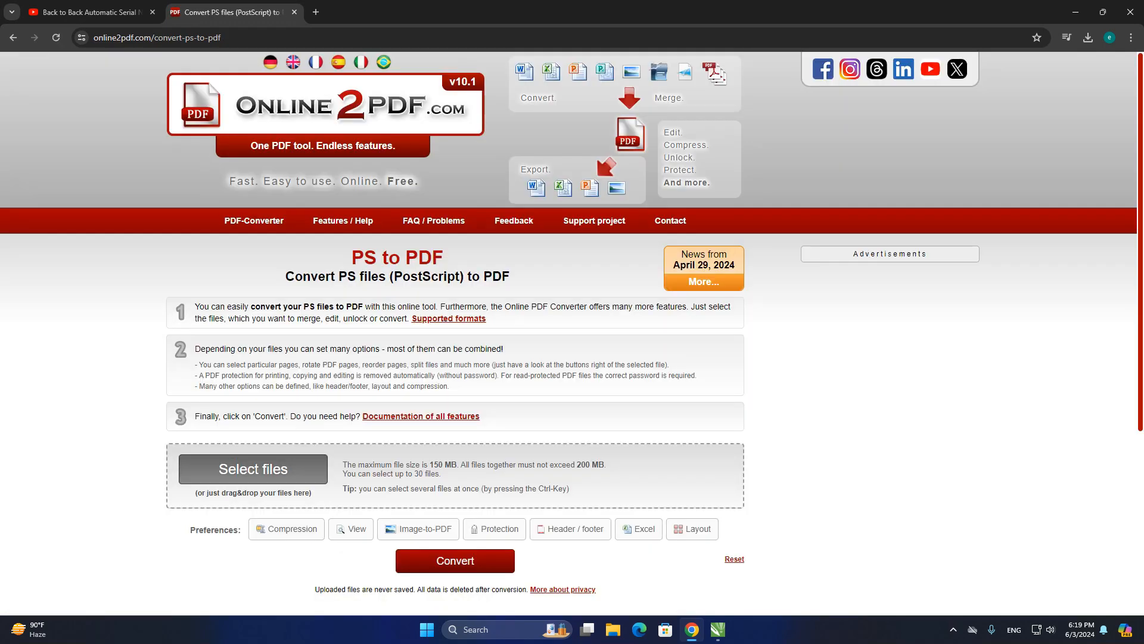
pyautogui.click(253, 468)
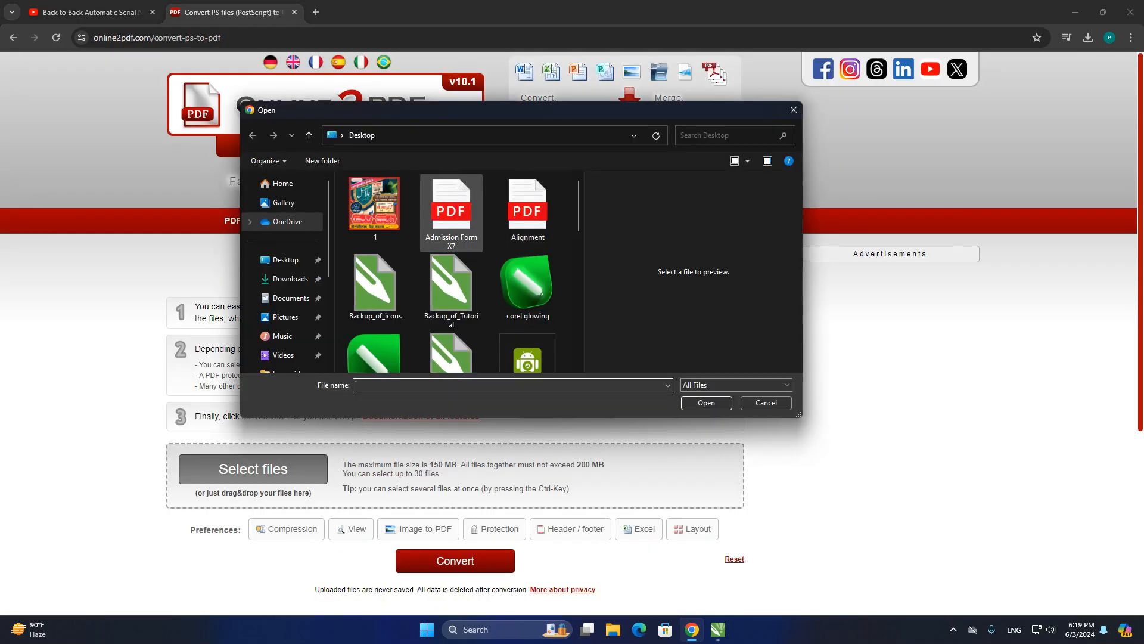
pyautogui.scroll(-3, 451, 254)
pyautogui.scroll(-2, 451, 253)
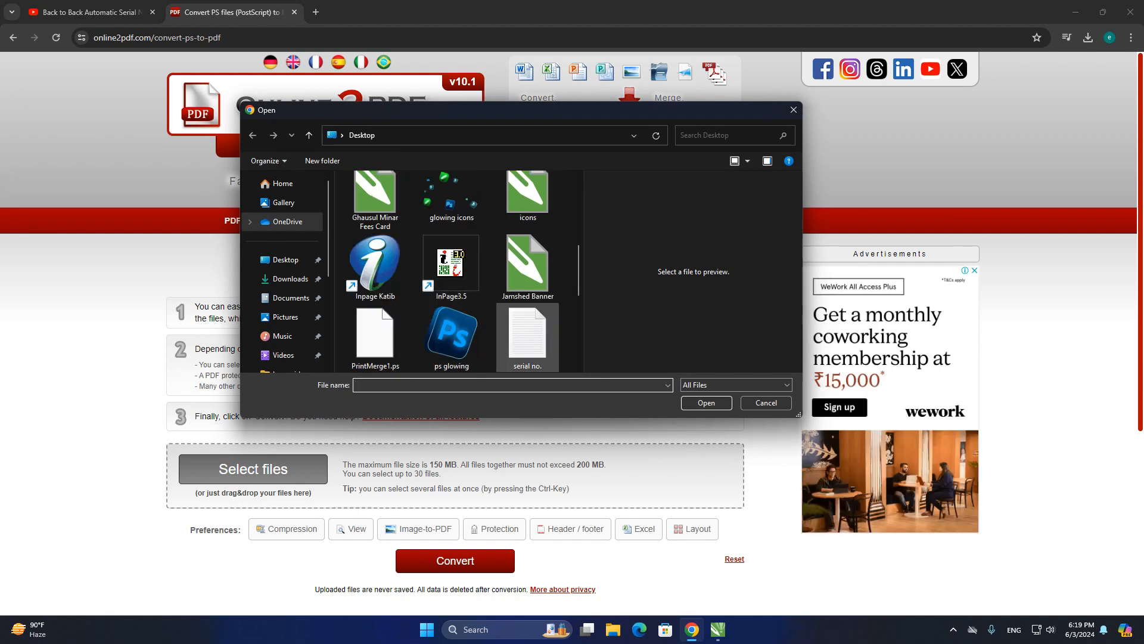
pyautogui.scroll(-1, 527, 334)
pyautogui.click(527, 331)
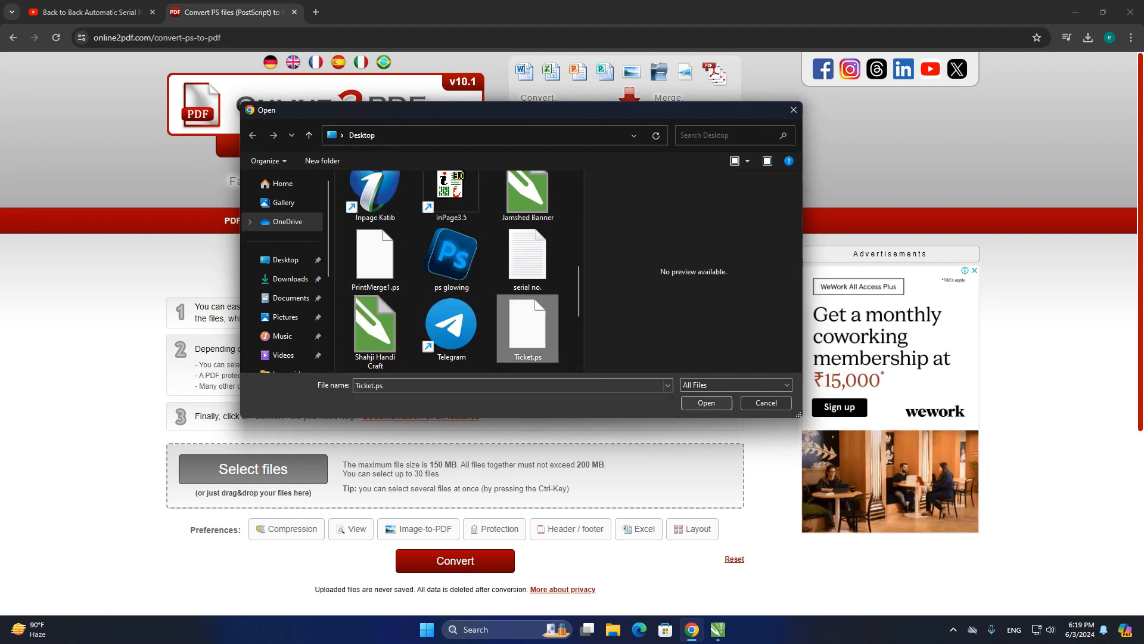
pyautogui.click(706, 402)
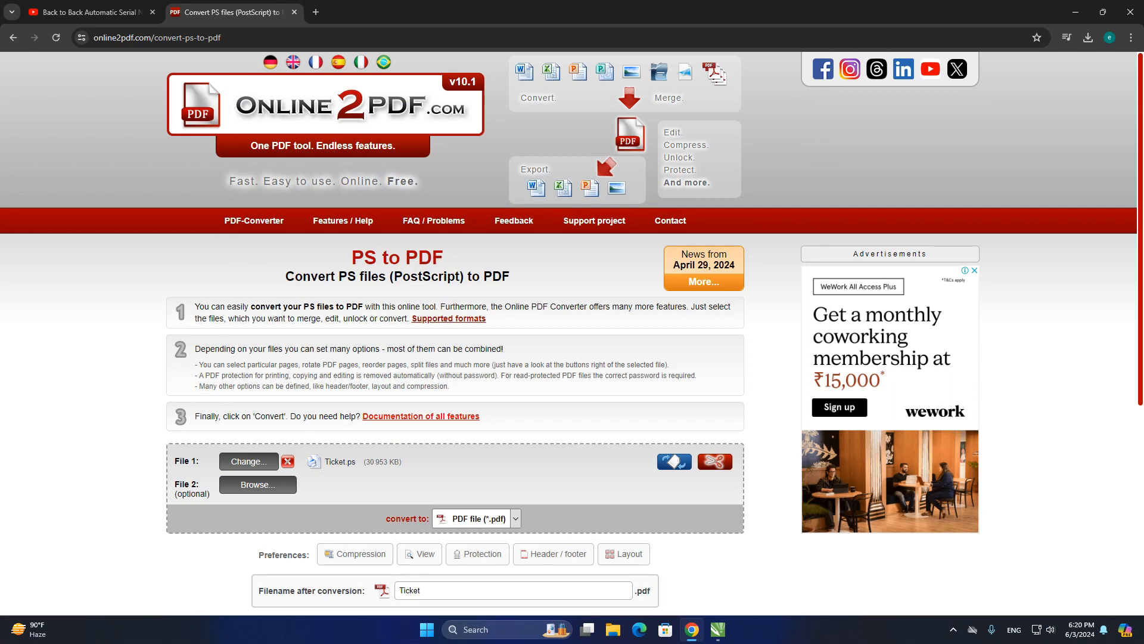
# Step: Convert Ticket.ps to PDF and open the downloaded Ticket (1) file from the Downloads folder
pyautogui.scroll(-3, 412, 393)
pyautogui.click(455, 449)
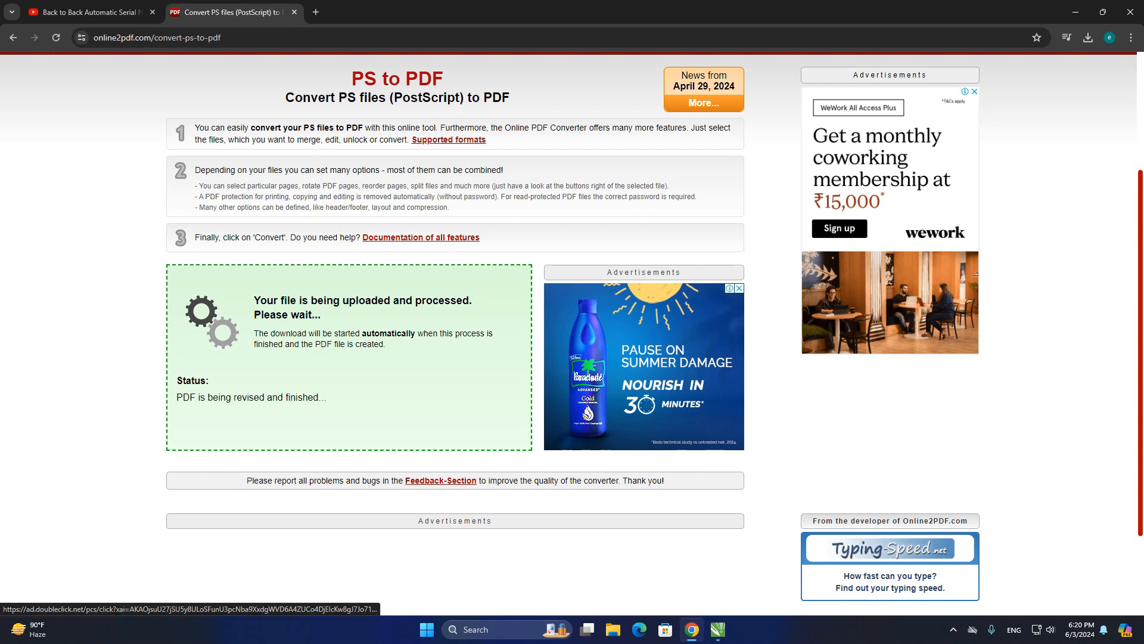
pyautogui.click(1051, 99)
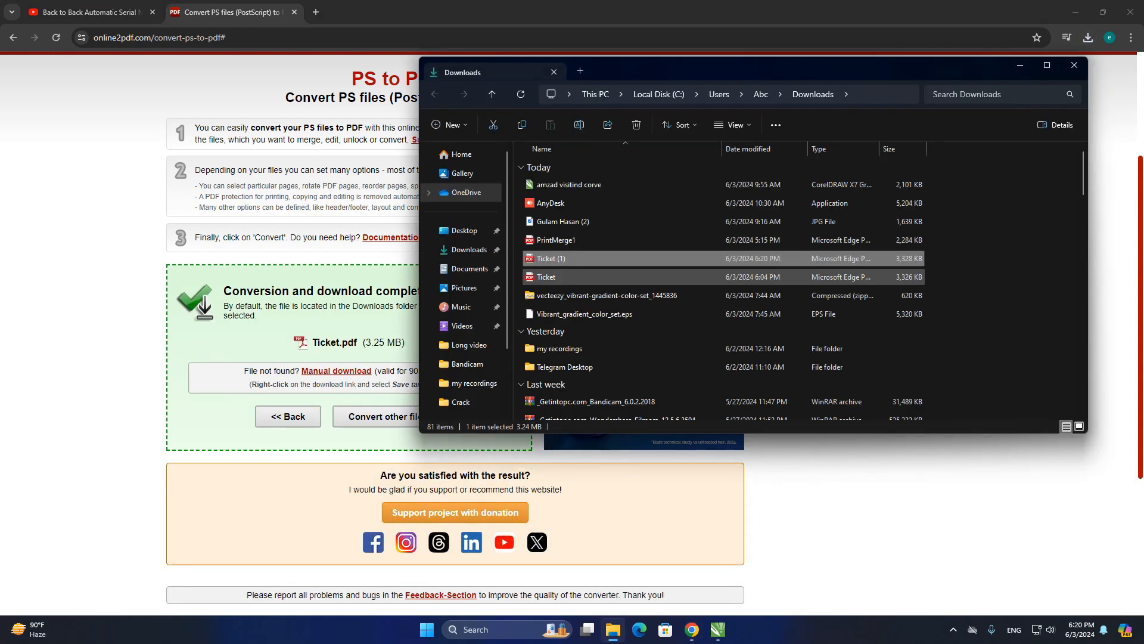
pyautogui.press('Return')
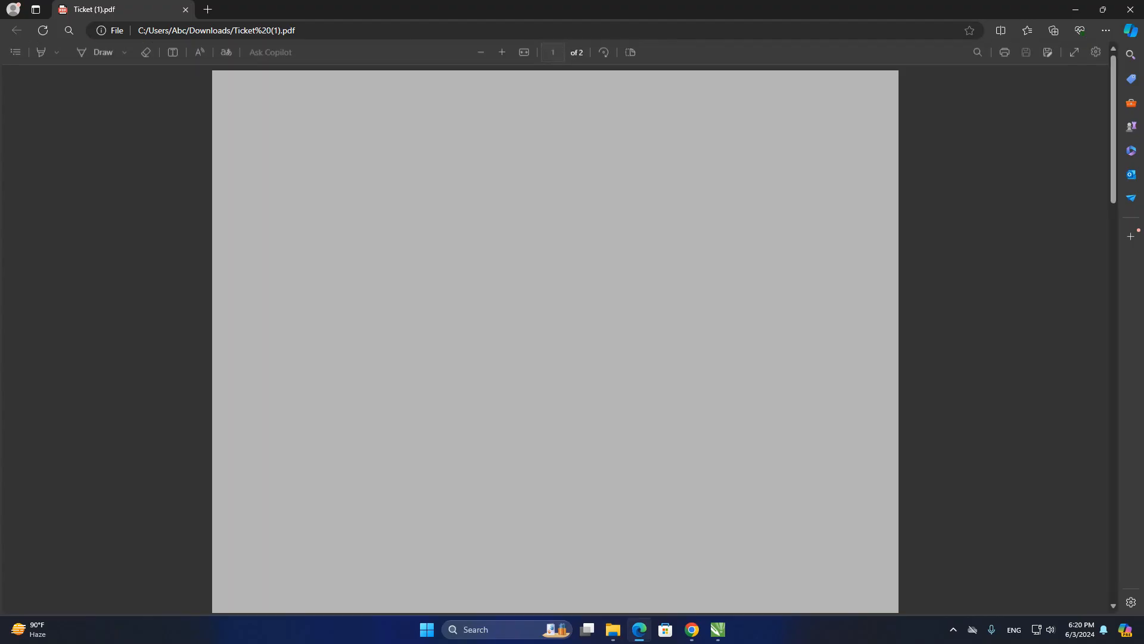
# Step: Examine the ticket layout, crop marks and serial numbers on both pages of the converted PDF
pyautogui.scroll(-10, 554, 339)
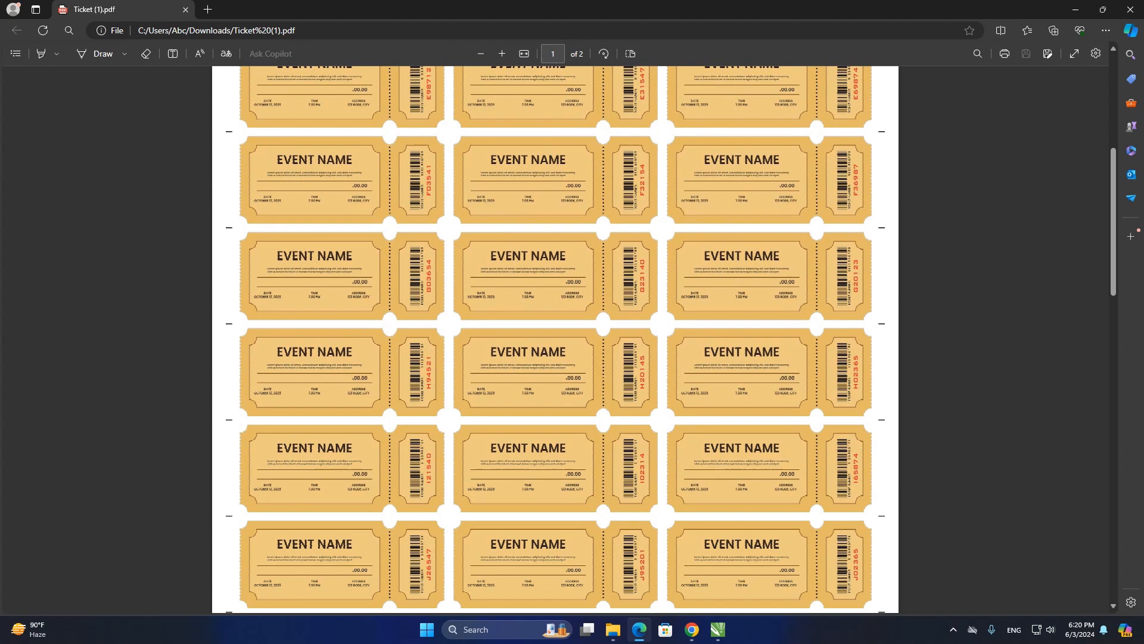
pyautogui.scroll(15, 555, 339)
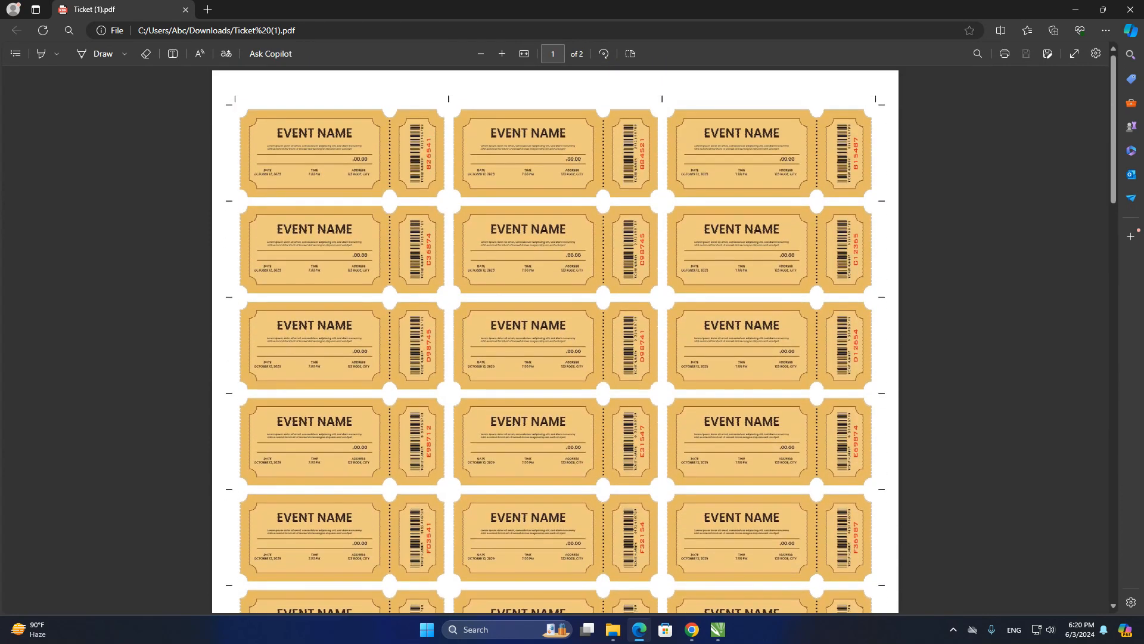
pyautogui.scroll(2, 555, 174)
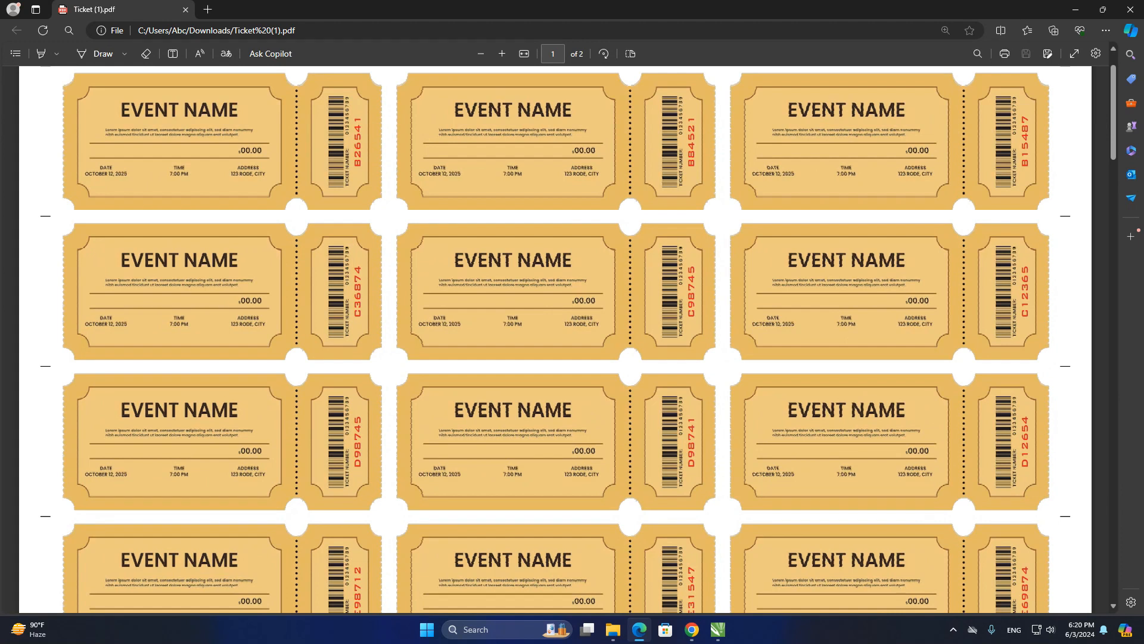
pyautogui.scroll(-2, 555, 340)
pyautogui.scroll(-20, 554, 340)
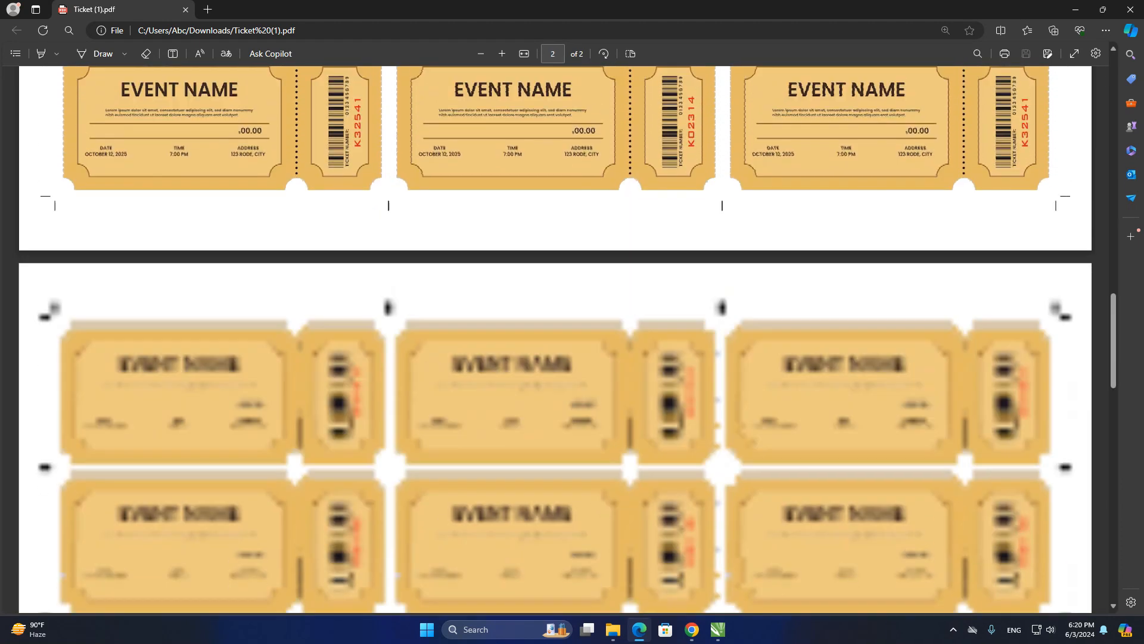
pyautogui.scroll(18, 555, 340)
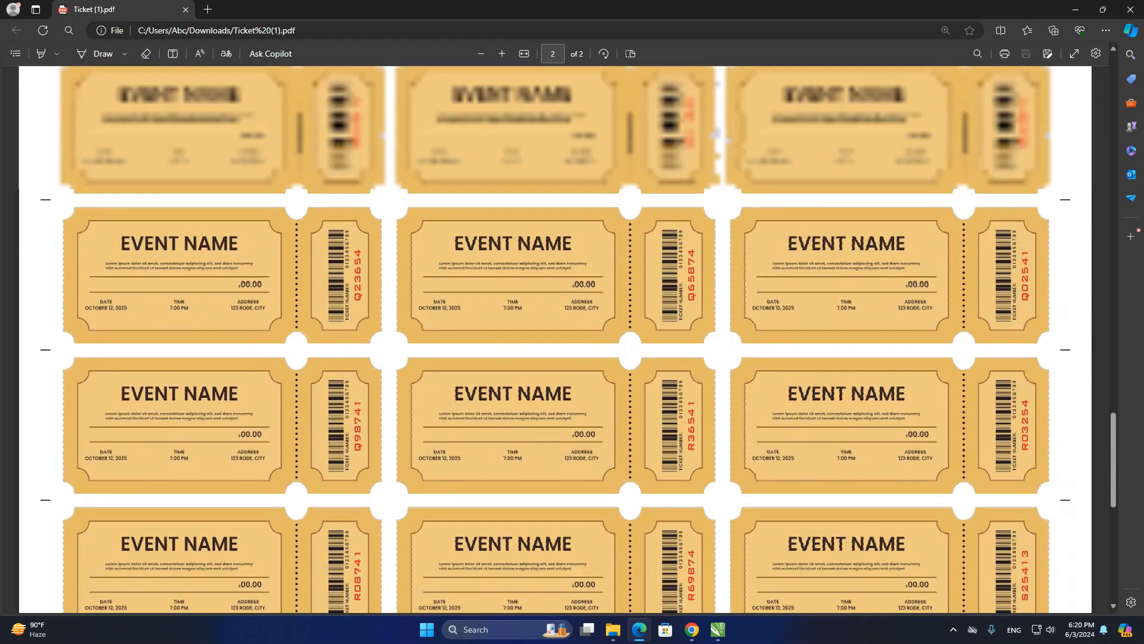
pyautogui.scroll(5, 555, 340)
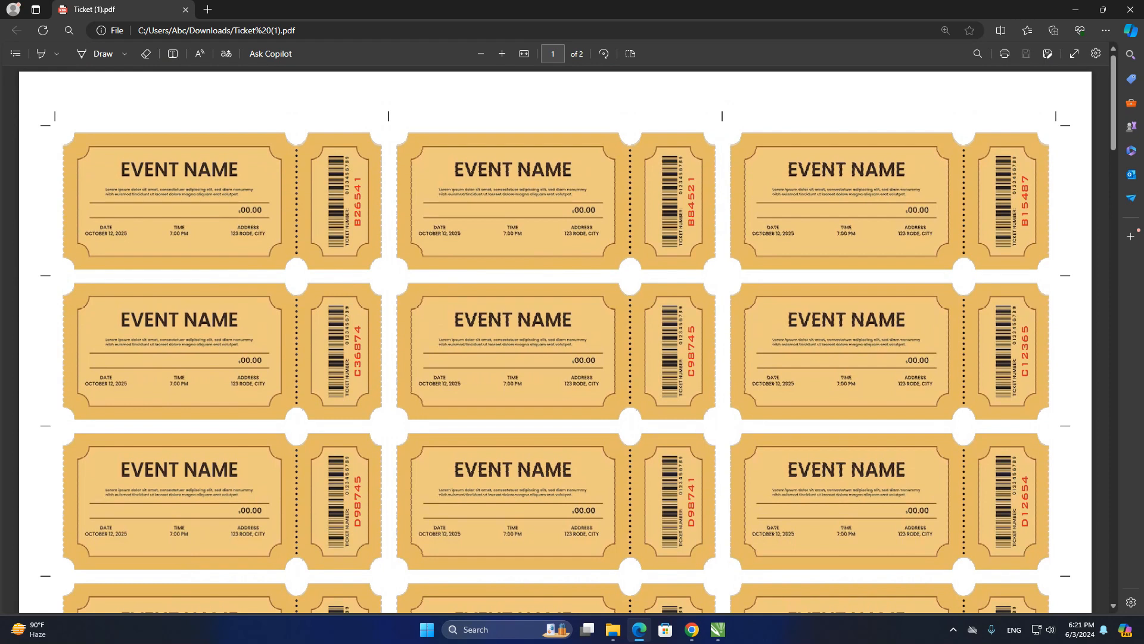
# Step: Close the PDF and minimize Chrome, leaving the Downloads window moved aside on the desktop
pyautogui.hotkey('alt', 'F4')
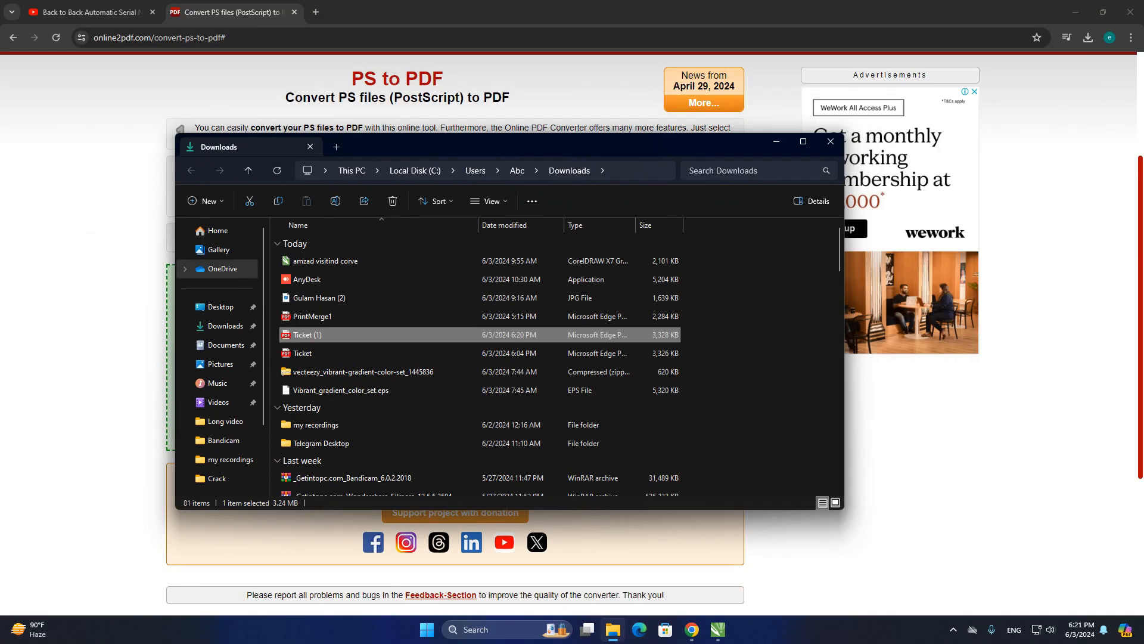
pyautogui.click(1075, 12)
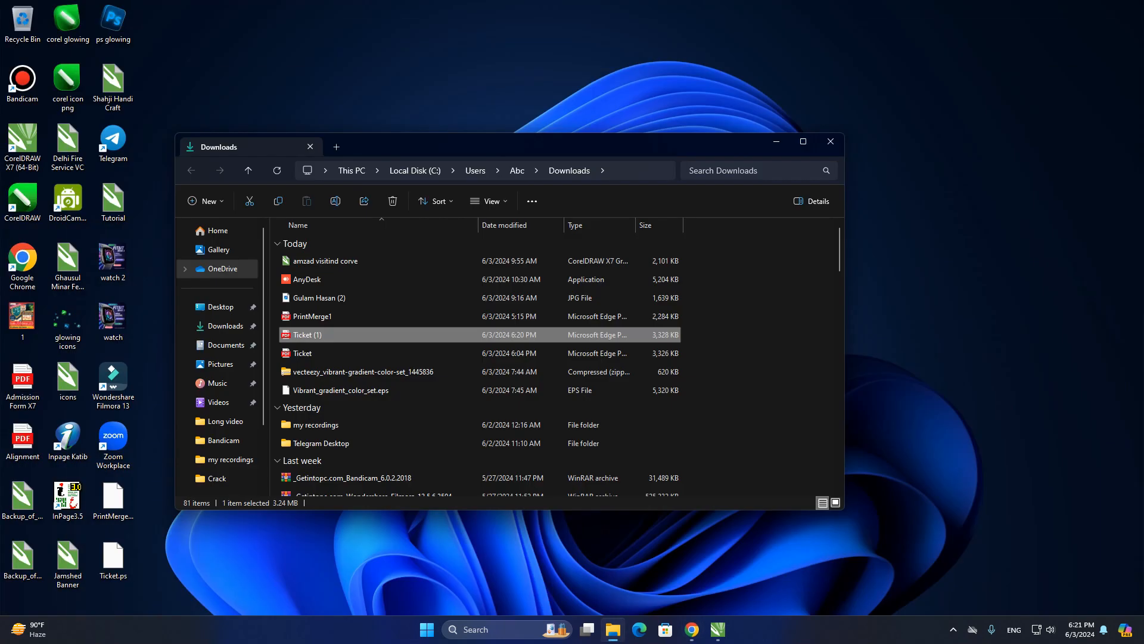
pyautogui.moveTo(696, 147); pyautogui.dragTo(833, 130)
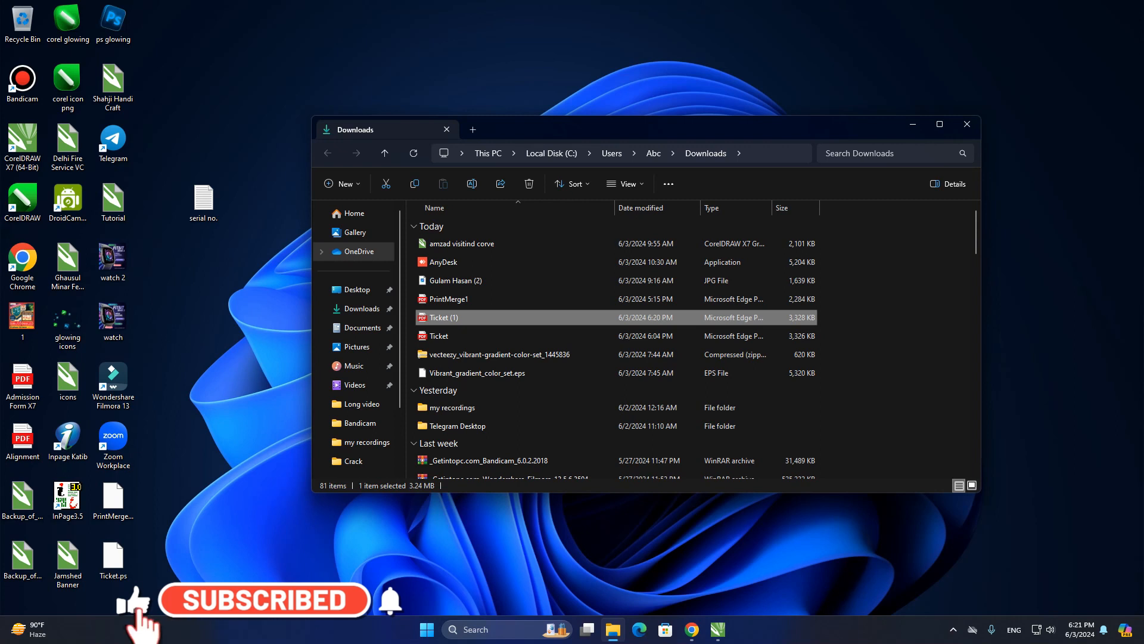